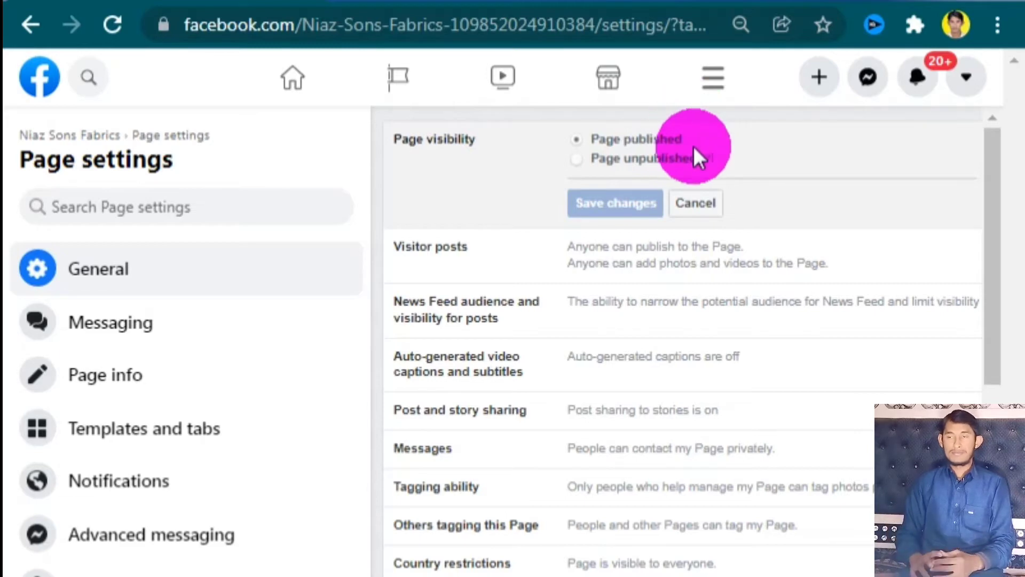
# Step: Review the Visitor posts publishing options, dismissing the Windows color scheme prompt, and leave the setting without saving
pyautogui.click(696, 203)
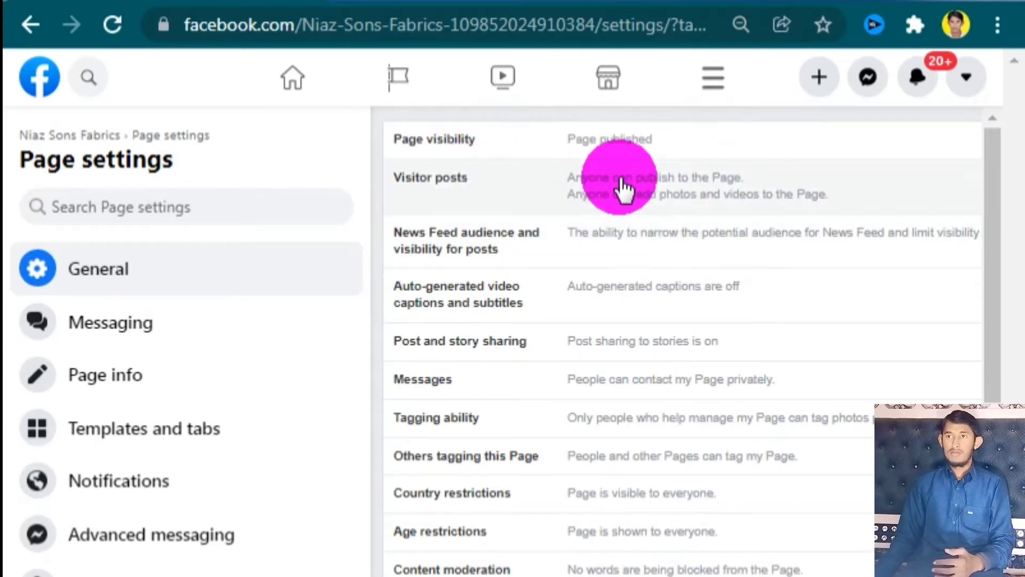
pyautogui.click(569, 163)
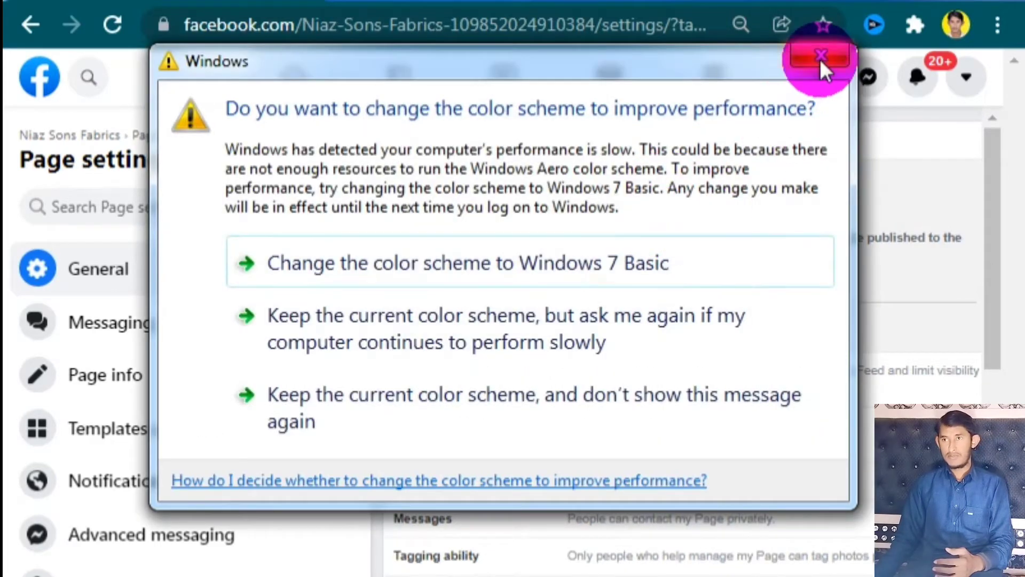
pyautogui.click(565, 409)
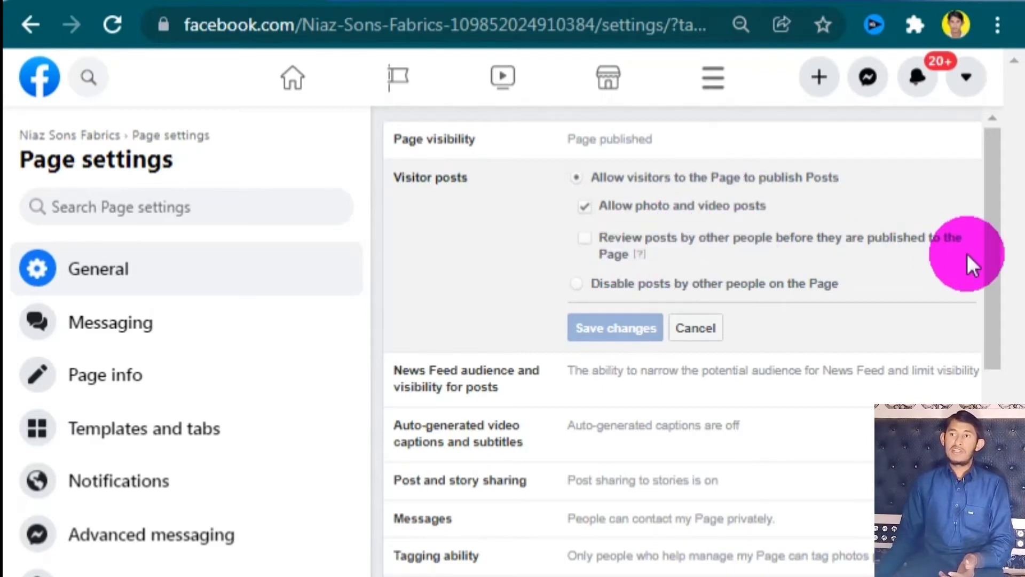
pyautogui.moveTo(639, 254)
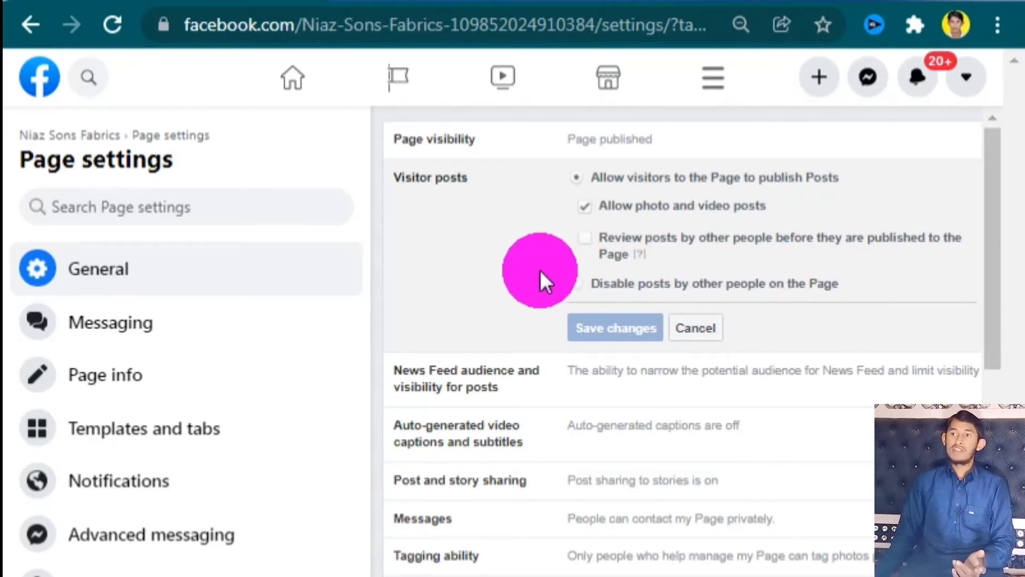
pyautogui.click(691, 335)
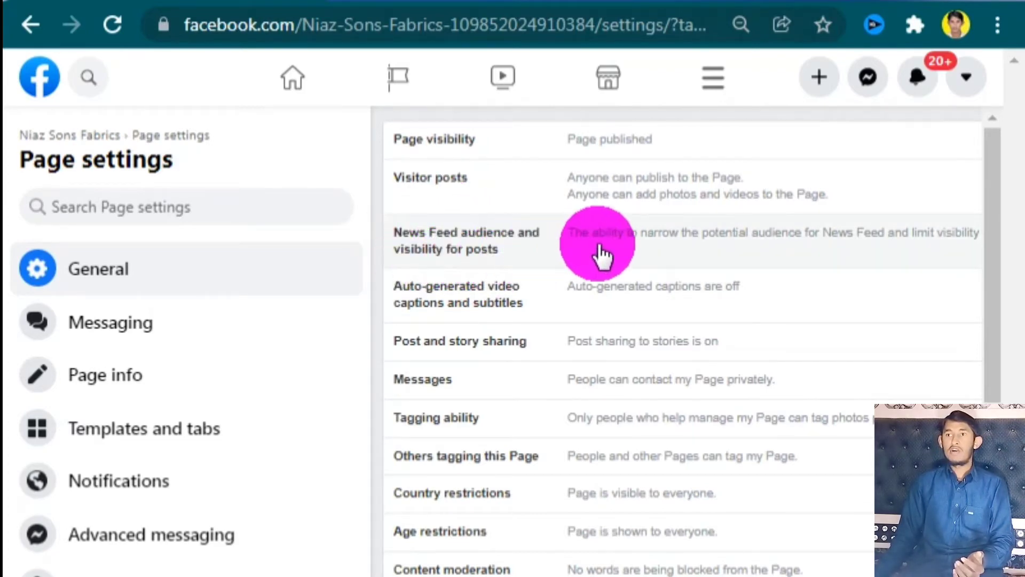
# Step: Review the News Feed audience and visibility for posts option with its help explanation, and close it without saving
pyautogui.click(662, 252)
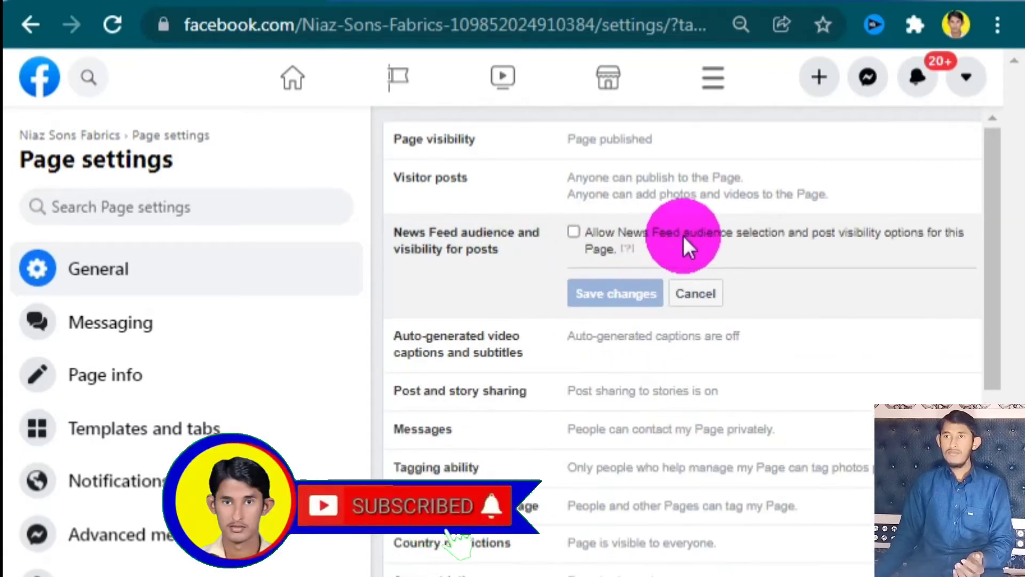
pyautogui.moveTo(629, 248)
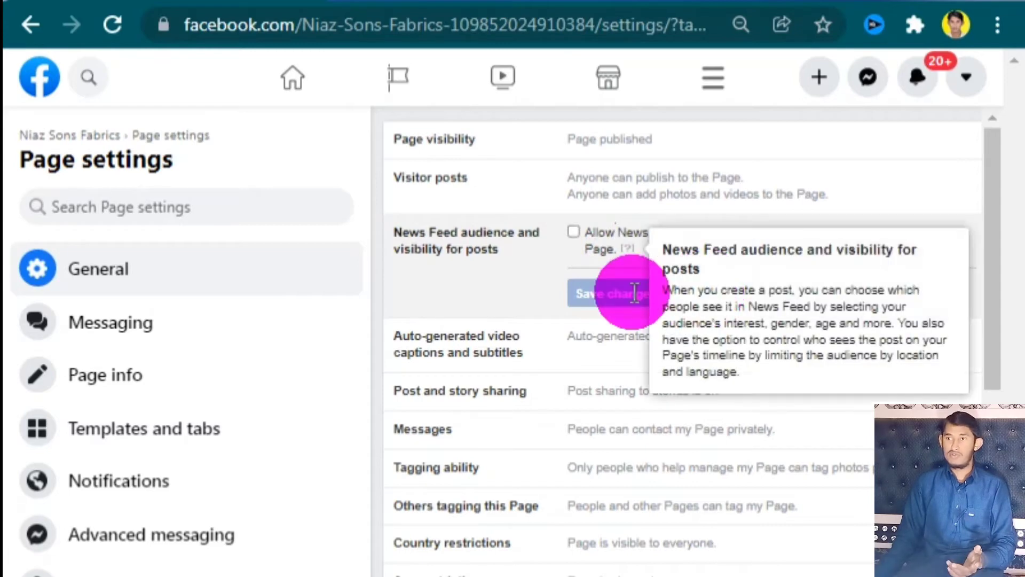
pyautogui.click(704, 302)
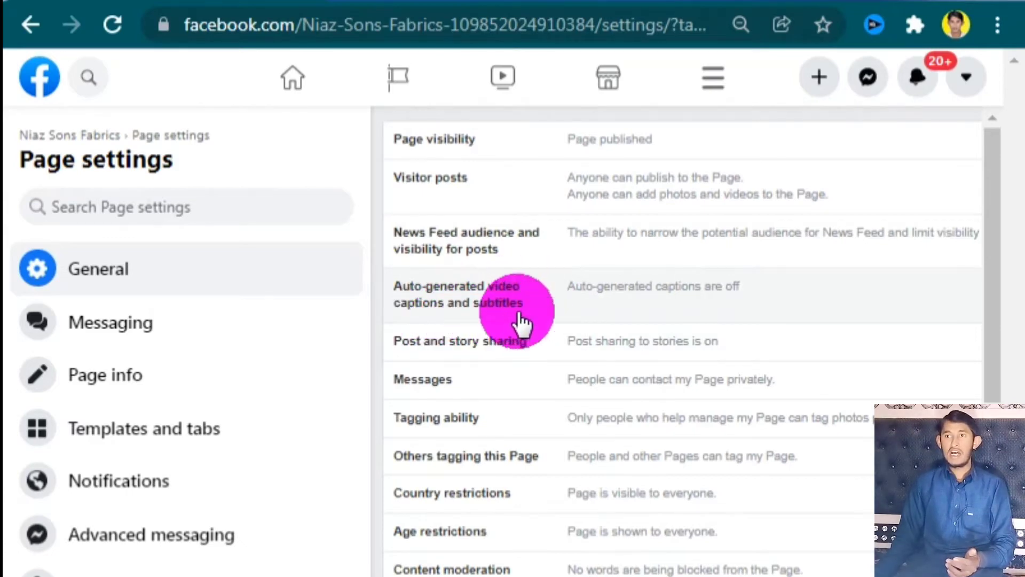
# Step: Review the Auto-generated video captions and subtitles options and leave the setting without saving
pyautogui.click(665, 310)
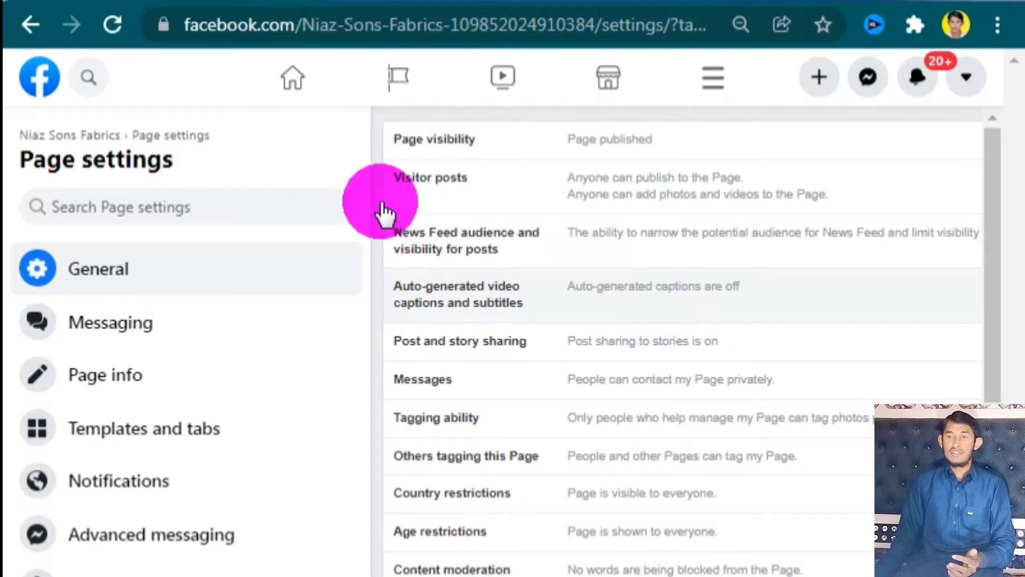
pyautogui.click(725, 292)
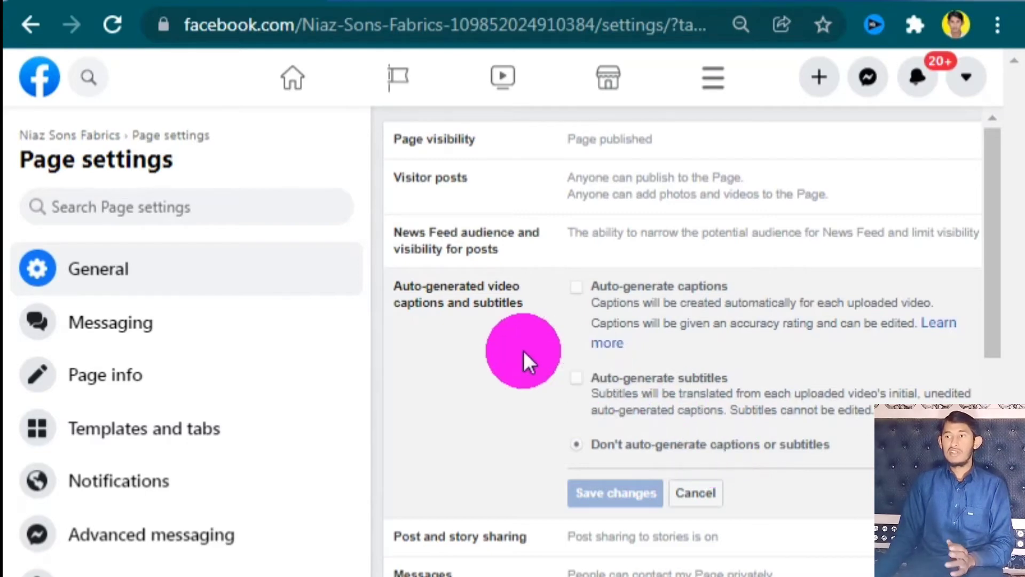
pyautogui.scroll(-5, 559, 353)
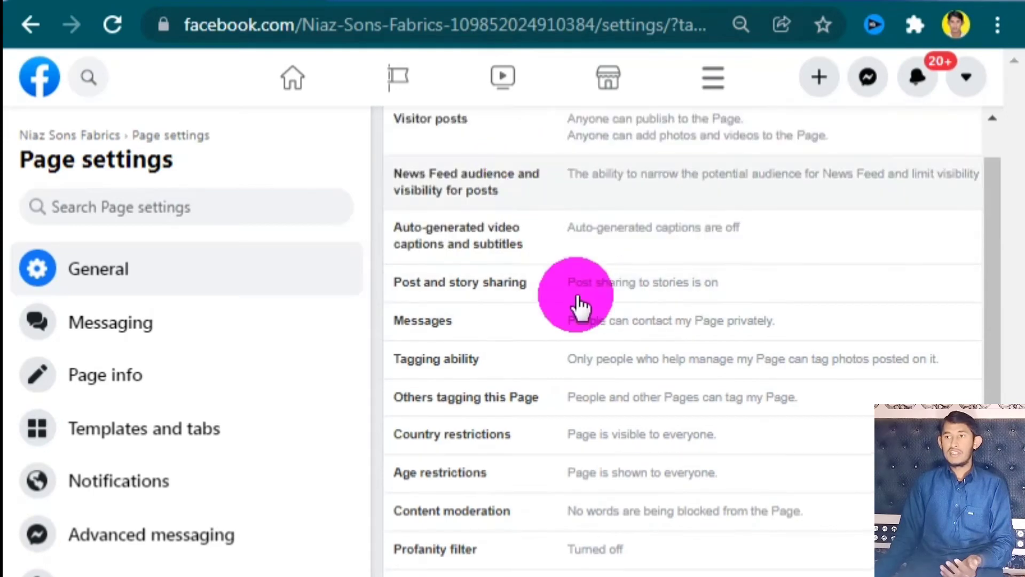
pyautogui.scroll(1, 598, 342)
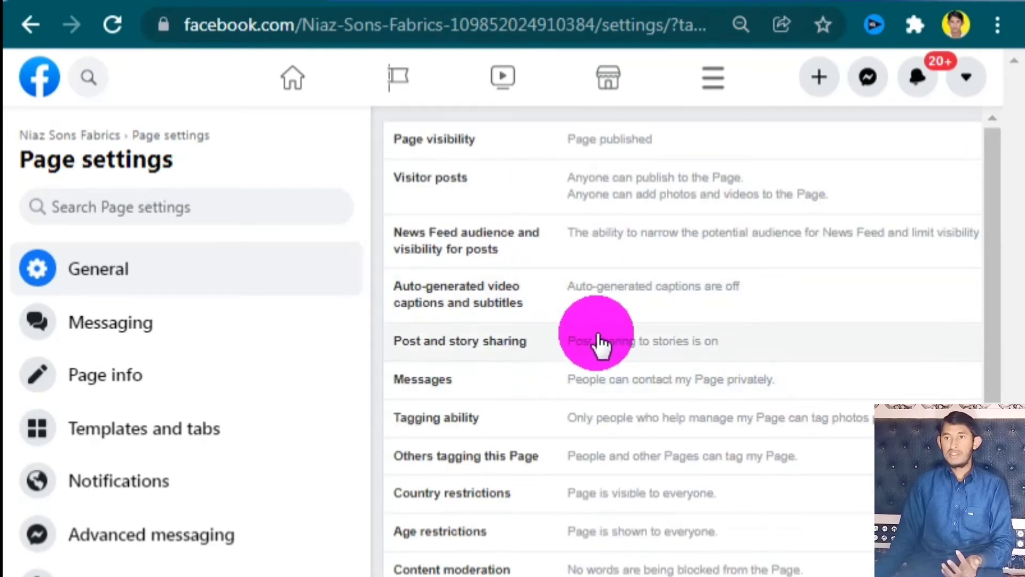
# Step: Review the Post and story sharing options for allowing or disabling sharing to stories, and close them without saving
pyautogui.click(822, 341)
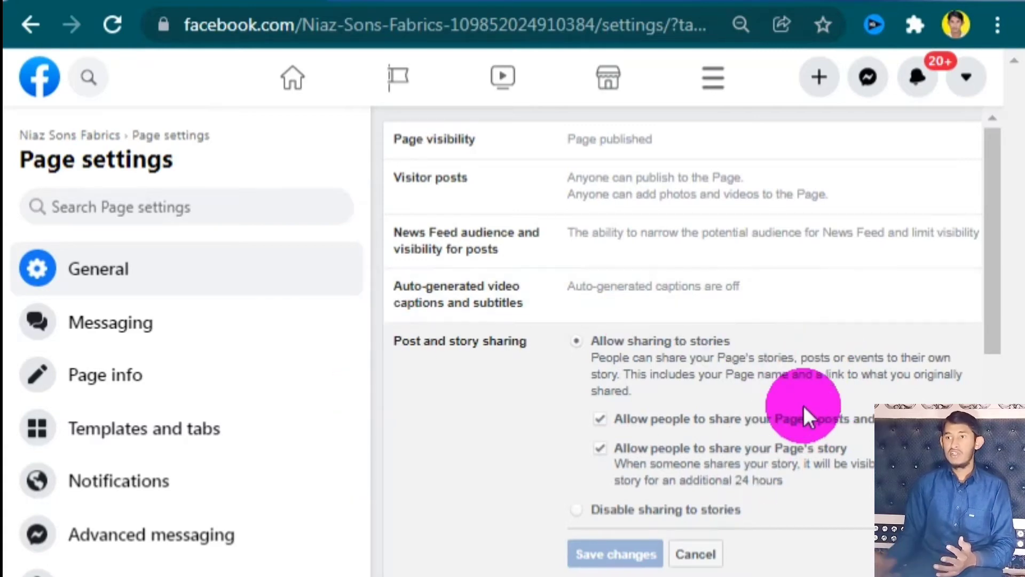
pyautogui.scroll(-3, 774, 401)
pyautogui.scroll(-3, 688, 347)
pyautogui.scroll(3, 678, 315)
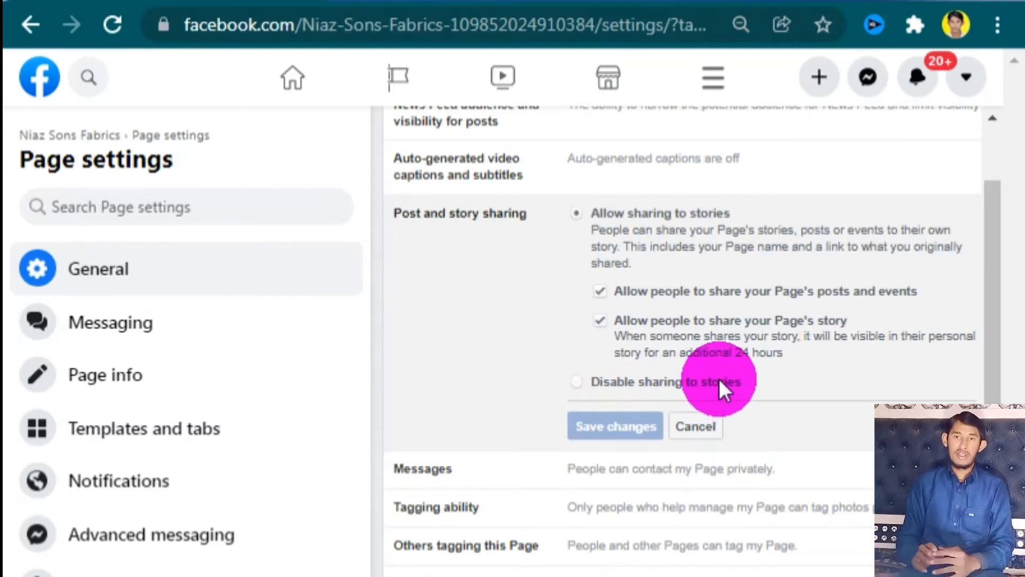
pyautogui.click(693, 434)
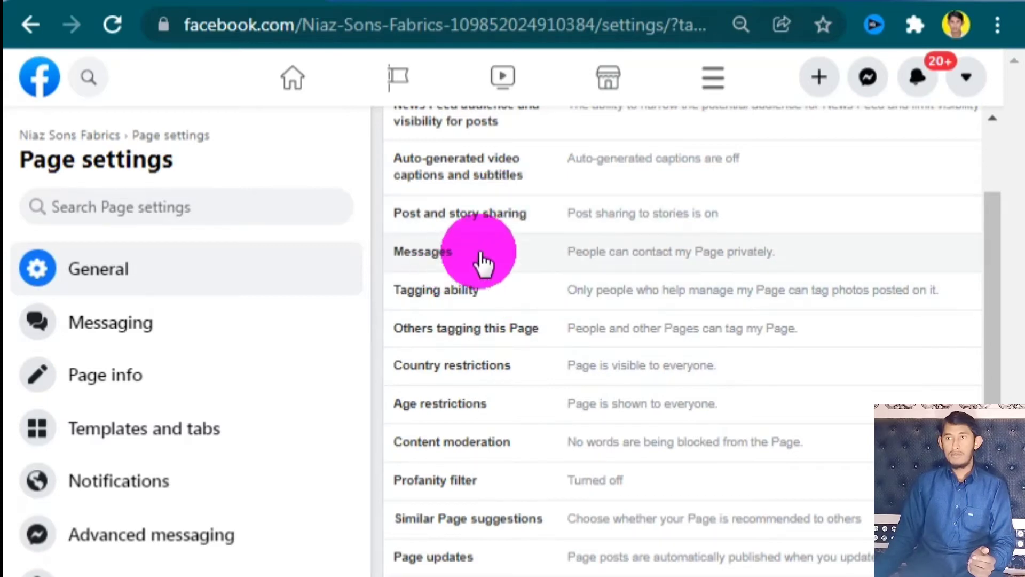
# Step: Review the Messages and Tagging ability settings, closing each one without saving
pyautogui.click(623, 252)
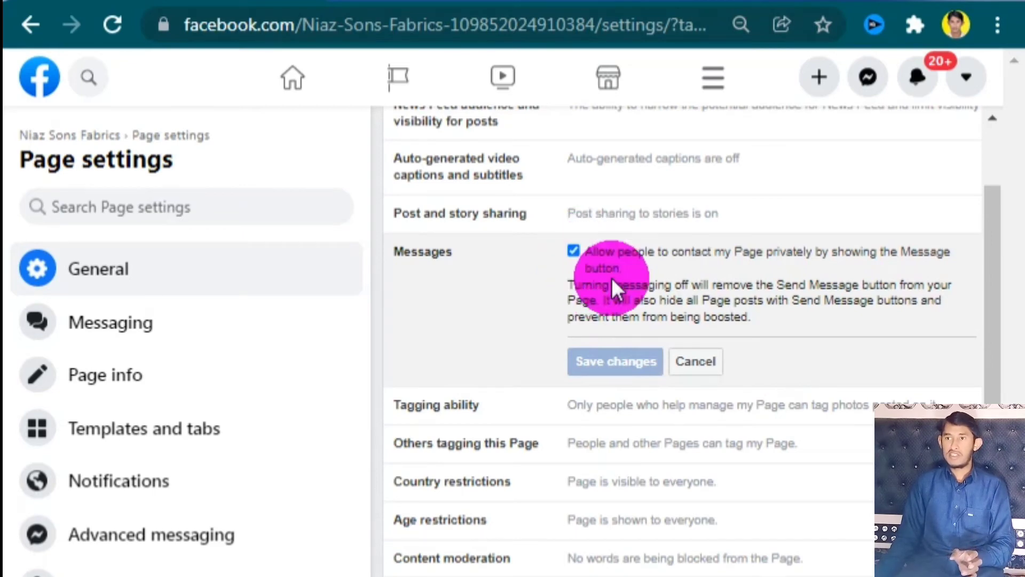
pyautogui.click(689, 357)
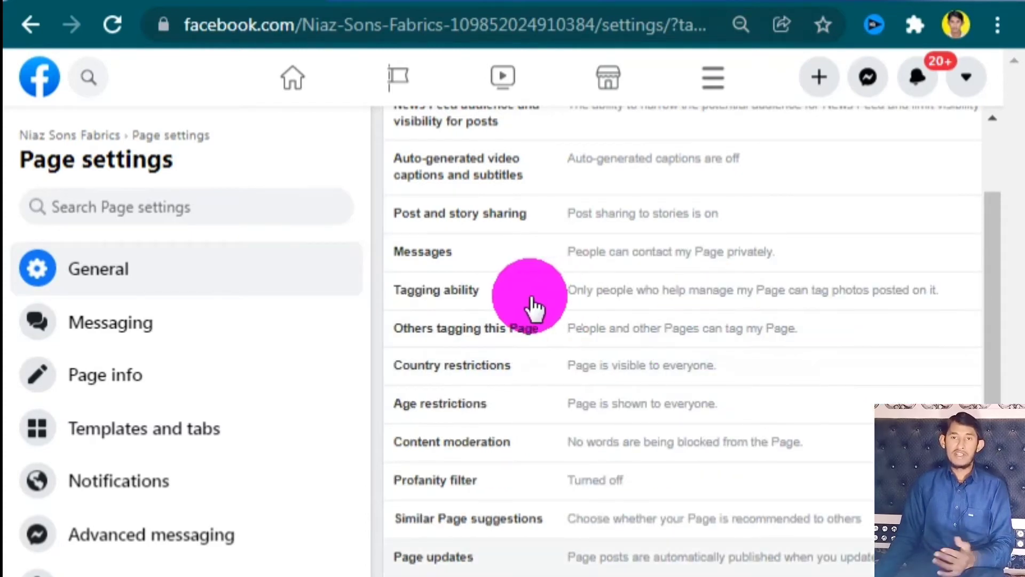
pyautogui.click(604, 302)
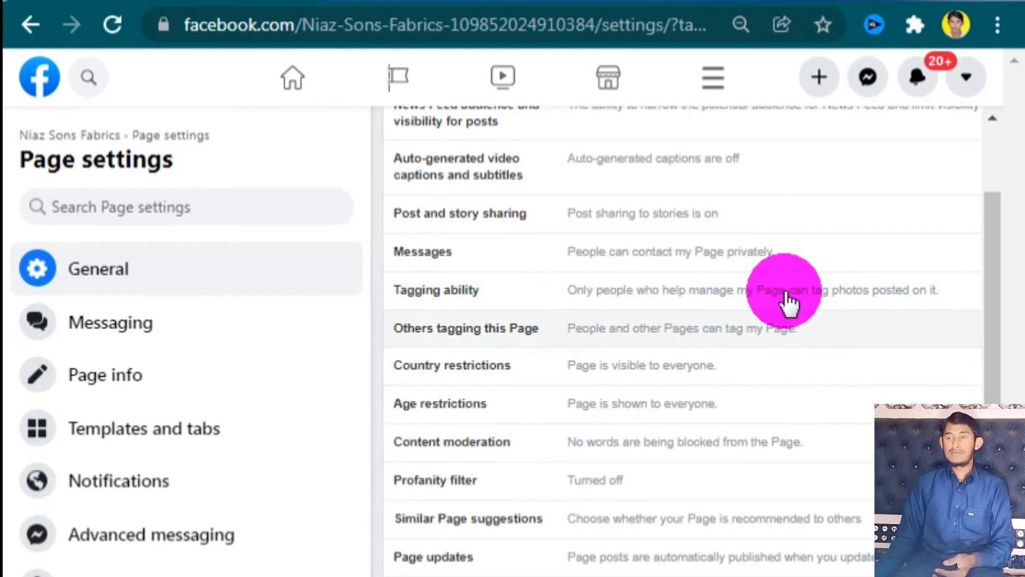
pyautogui.click(565, 293)
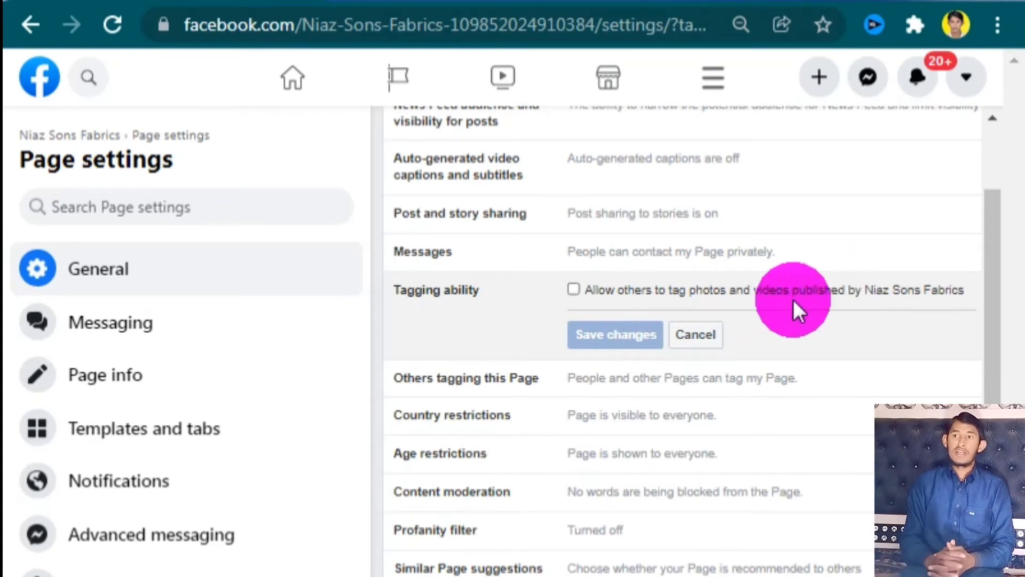
pyautogui.click(692, 336)
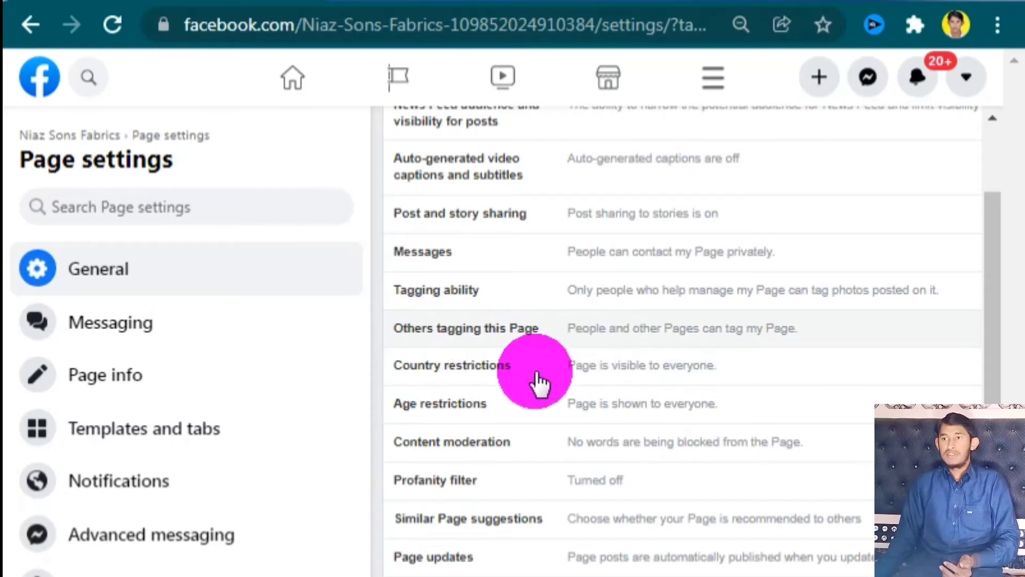
# Step: Under Others tagging this Page, disallow people and other Pages from tagging Niaz Sons Fabrics, and discard the change
pyautogui.click(566, 334)
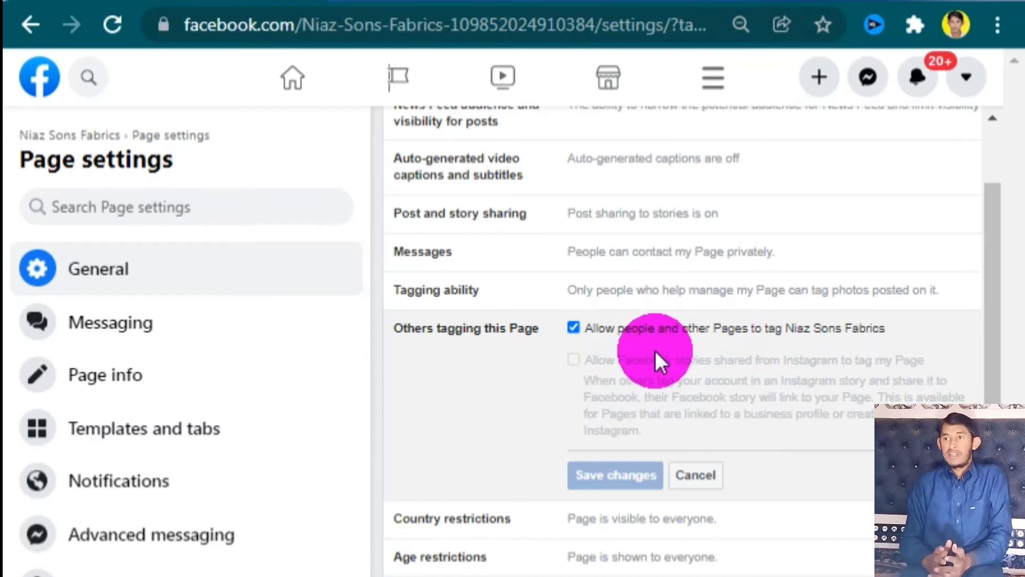
pyautogui.click(573, 328)
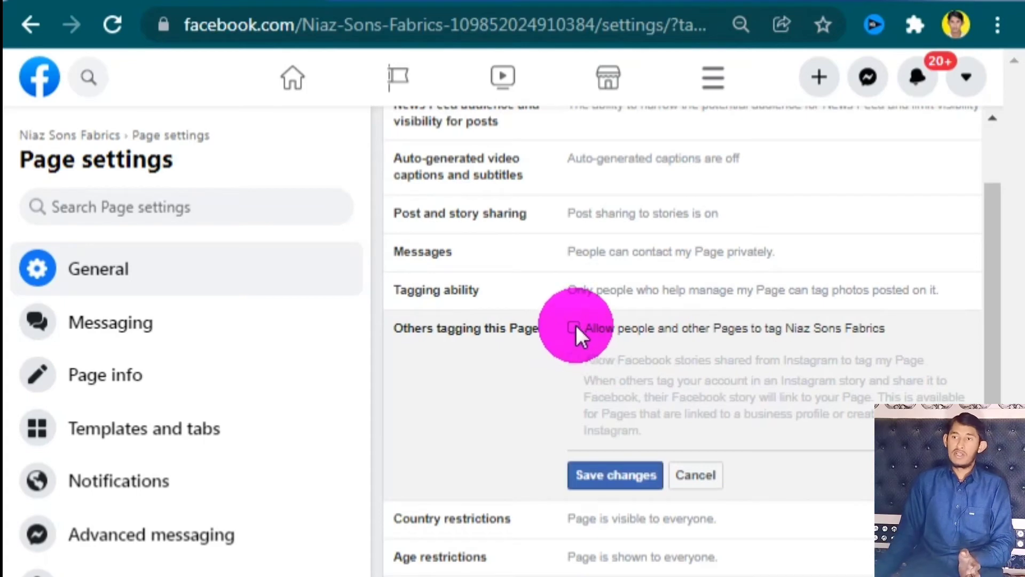
pyautogui.click(697, 476)
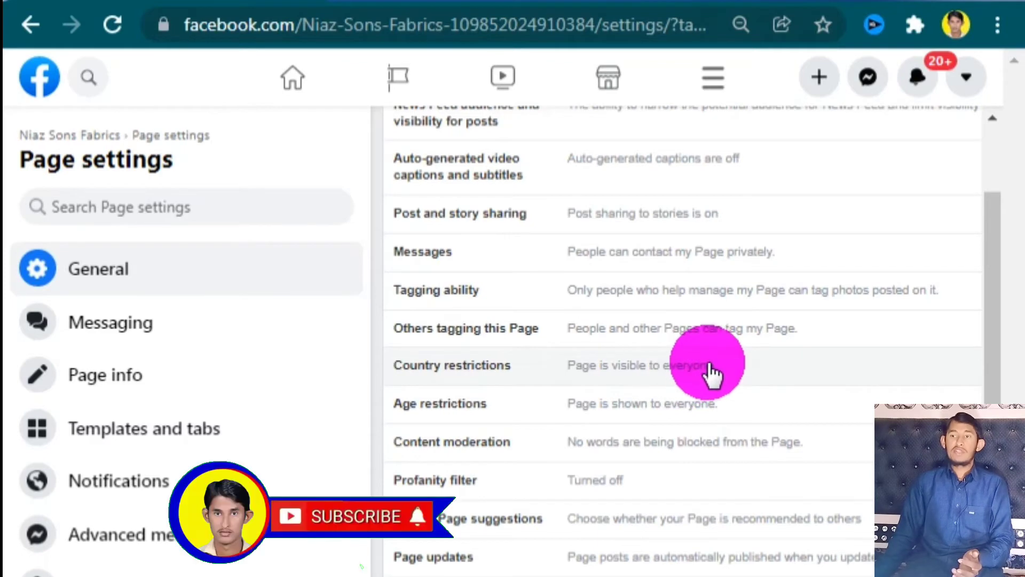
# Step: Review the Country restrictions options and the list of Age restrictions choices, selecting Public as the age restriction
pyautogui.click(692, 364)
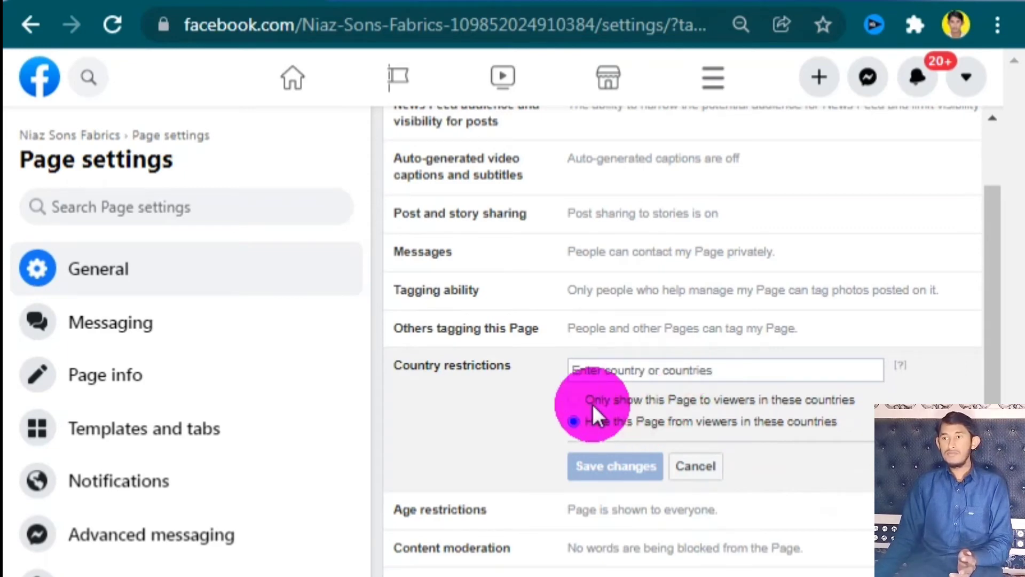
pyautogui.click(685, 369)
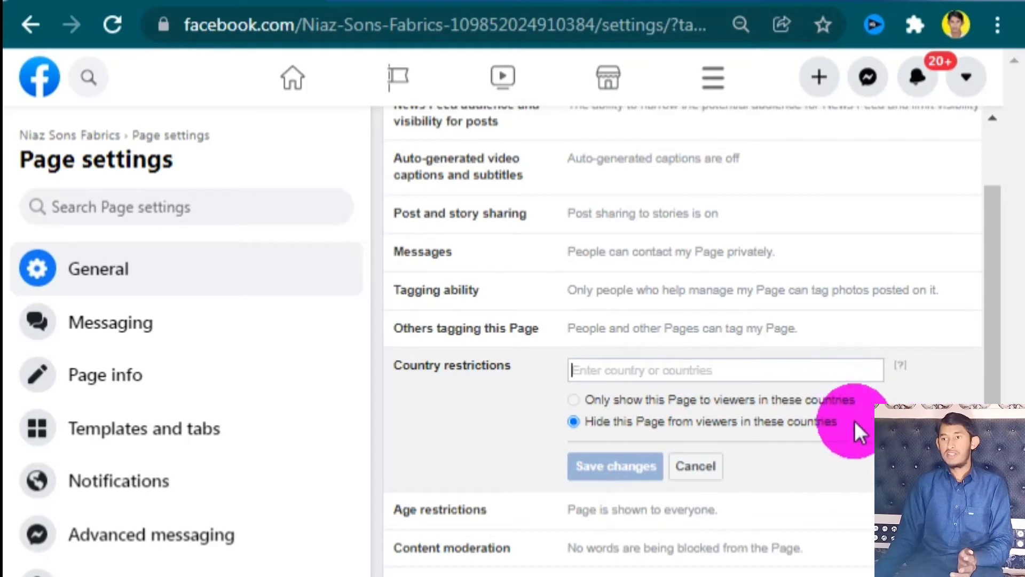
pyautogui.scroll(-2, 598, 468)
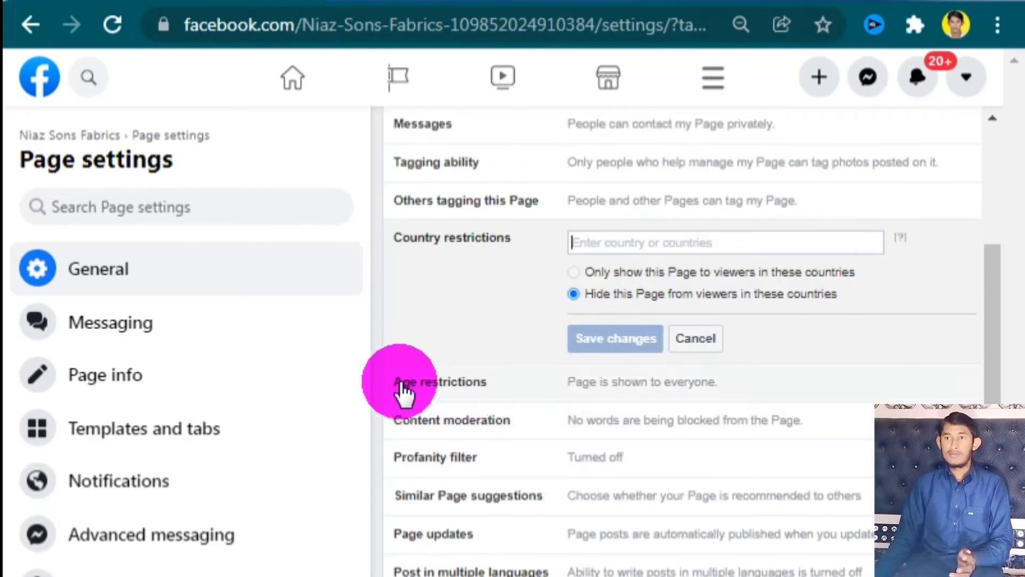
pyautogui.scroll(-2, 448, 400)
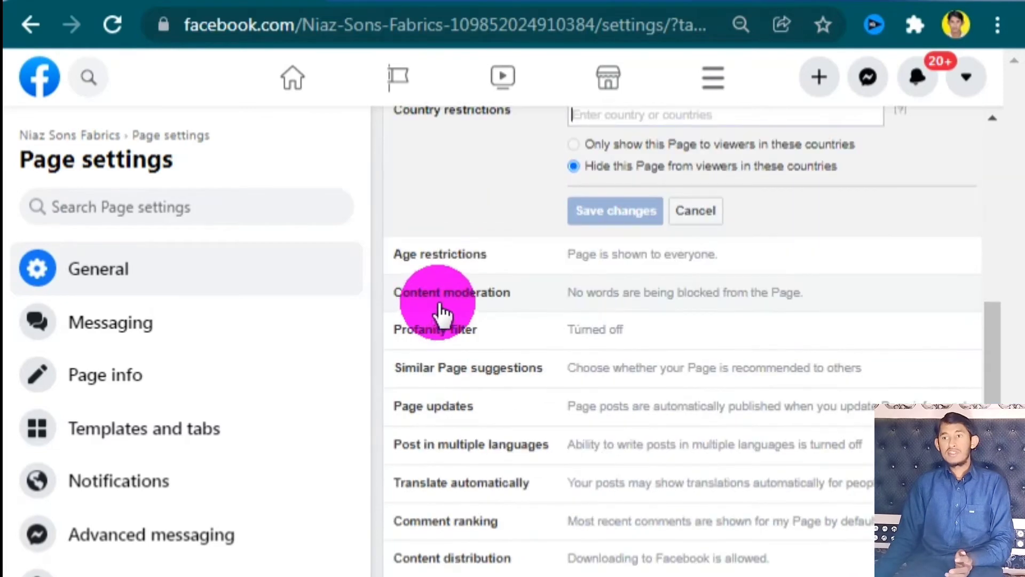
pyautogui.click(596, 254)
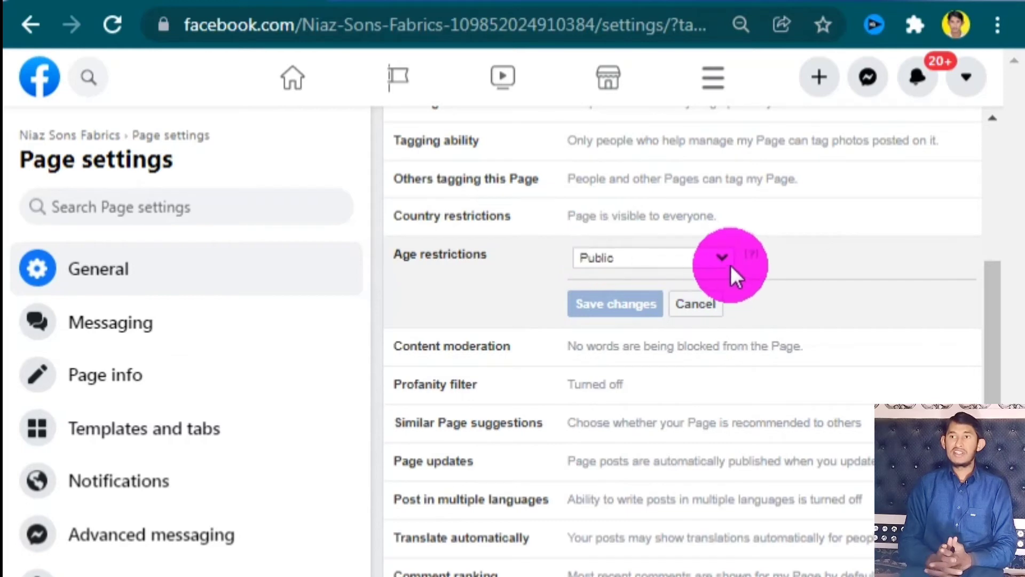
pyautogui.click(724, 250)
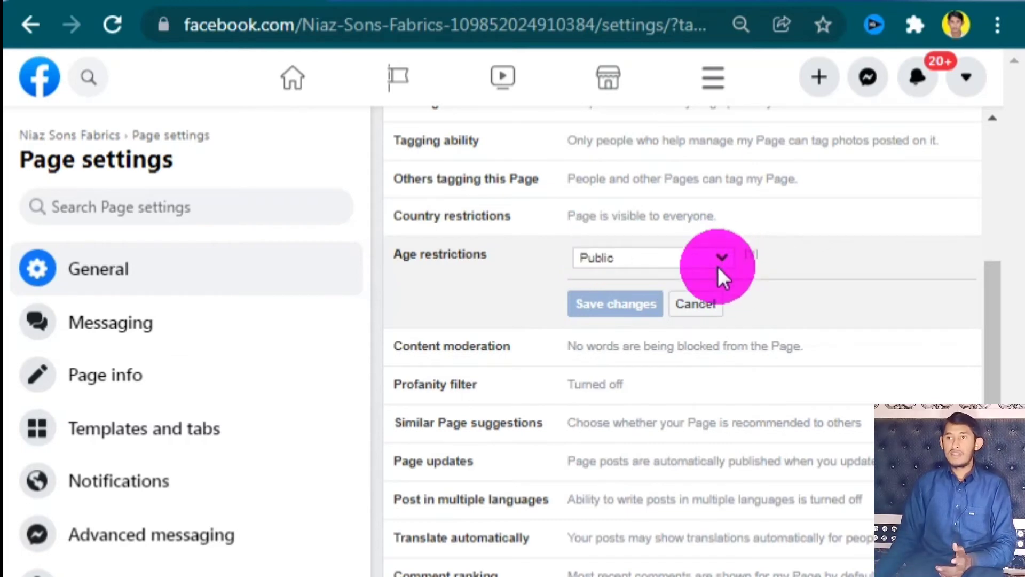
pyautogui.click(718, 269)
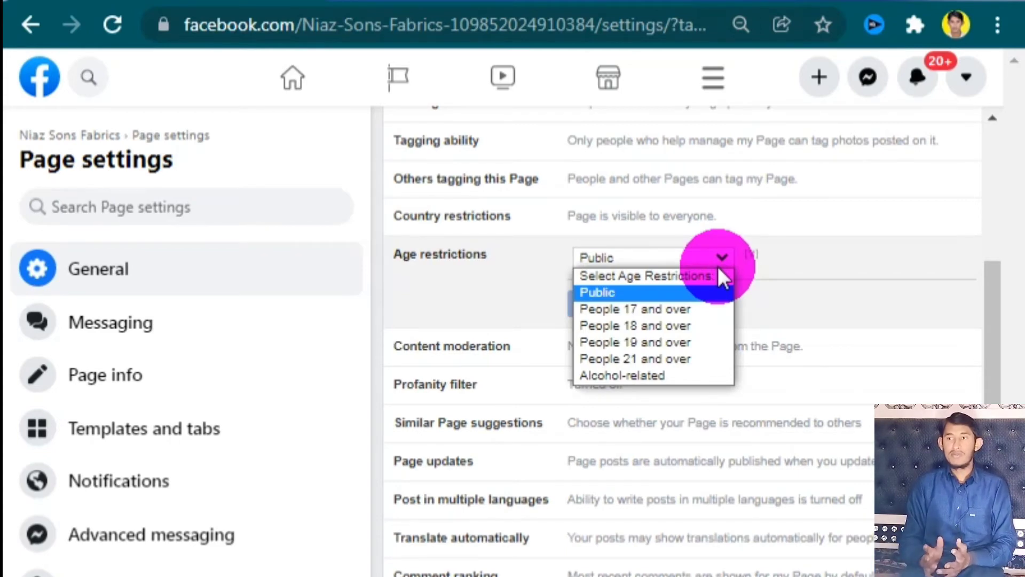
pyautogui.click(617, 289)
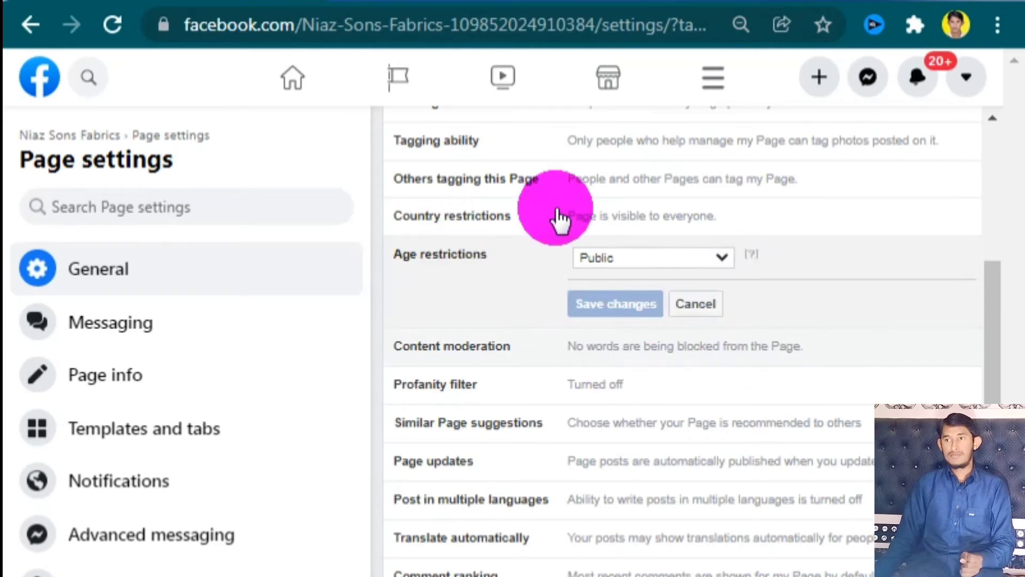
# Step: Review the Content moderation setting, including the blocked-word entry field and the CSV upload option
pyautogui.click(668, 343)
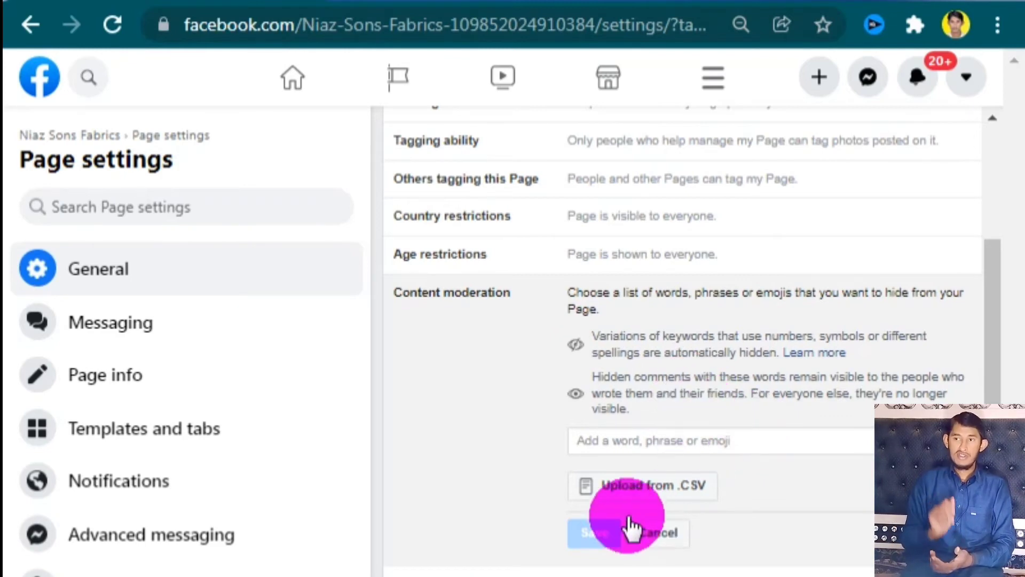
pyautogui.click(645, 441)
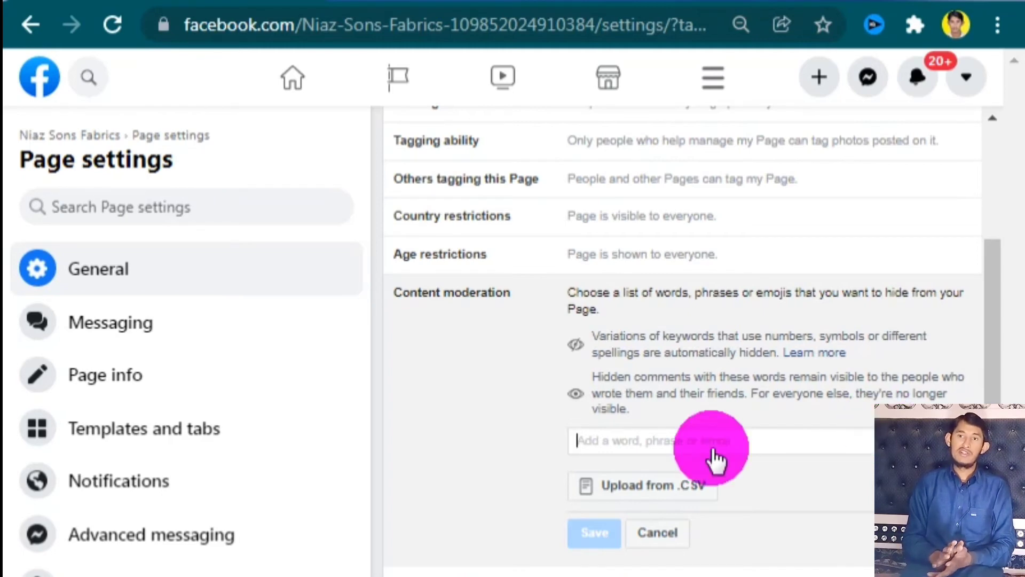
pyautogui.click(687, 475)
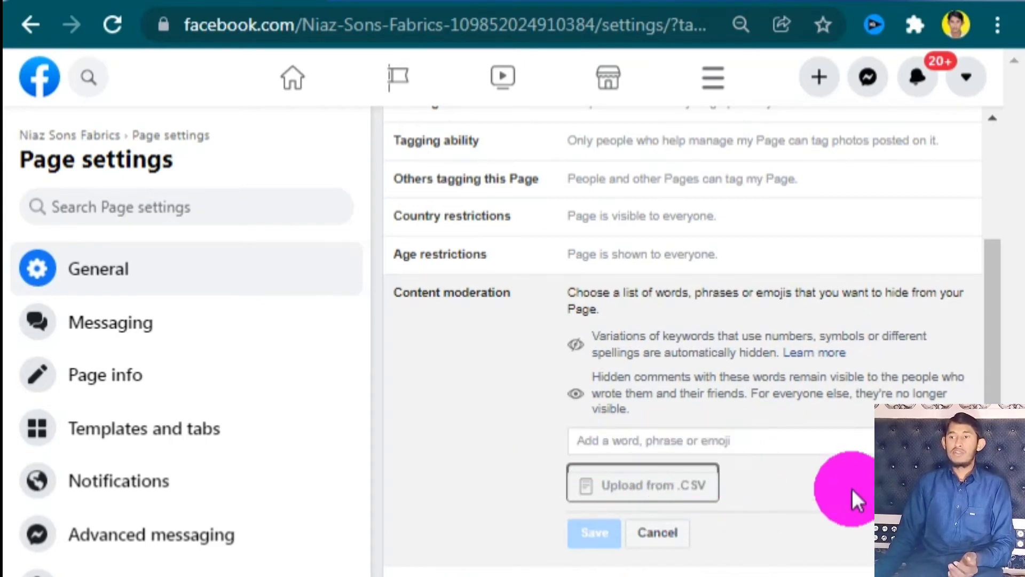
pyautogui.click(583, 495)
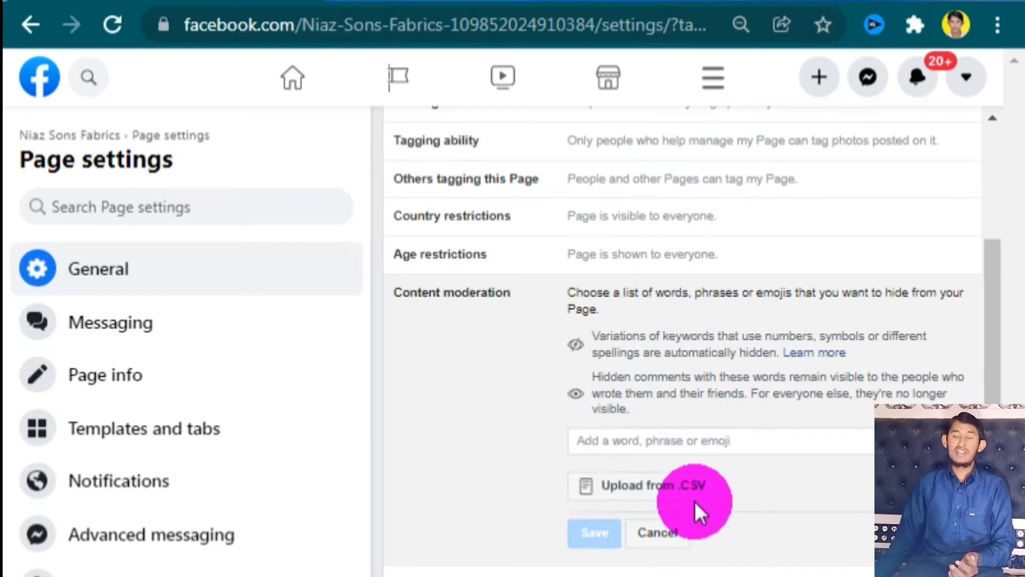
# Step: View the CSV file chooser for blocked words, cancel it, and close Content moderation without saving
pyautogui.click(623, 466)
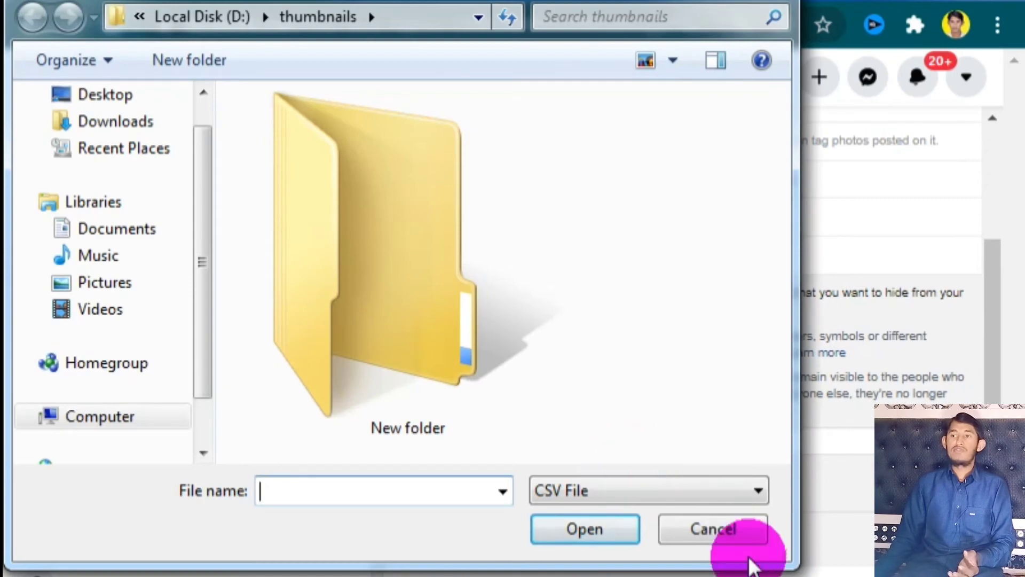
pyautogui.click(739, 530)
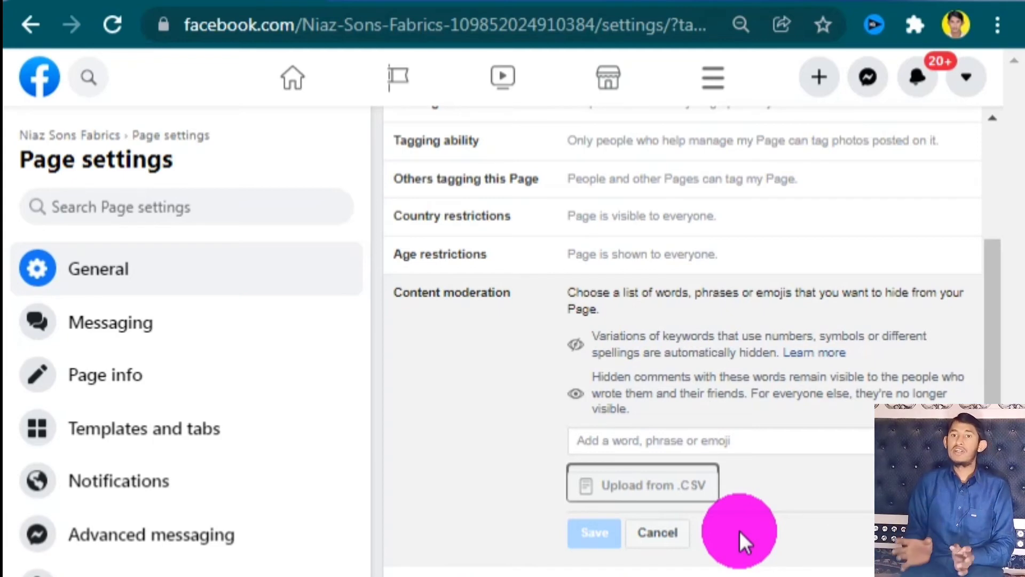
pyautogui.click(652, 548)
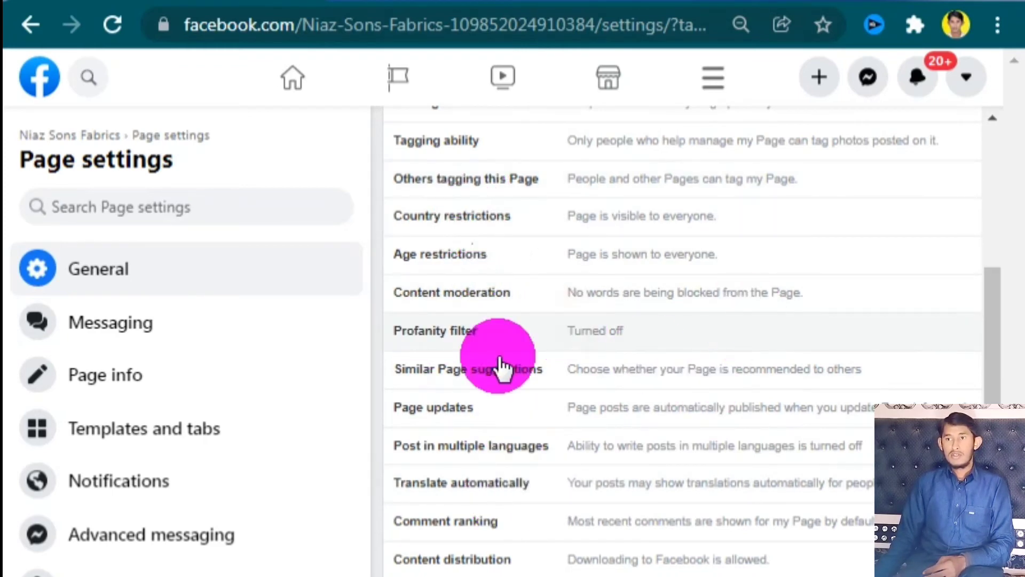
# Step: Open the Profanity filter setting and switch the filter on and back off without saving
pyautogui.click(597, 338)
pyautogui.moveTo(596, 331)
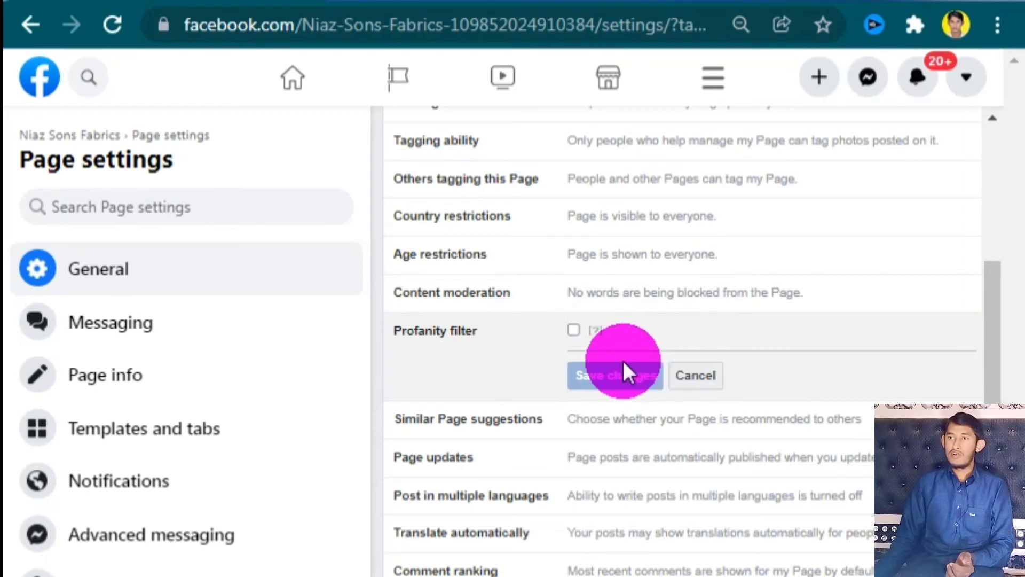
pyautogui.click(573, 328)
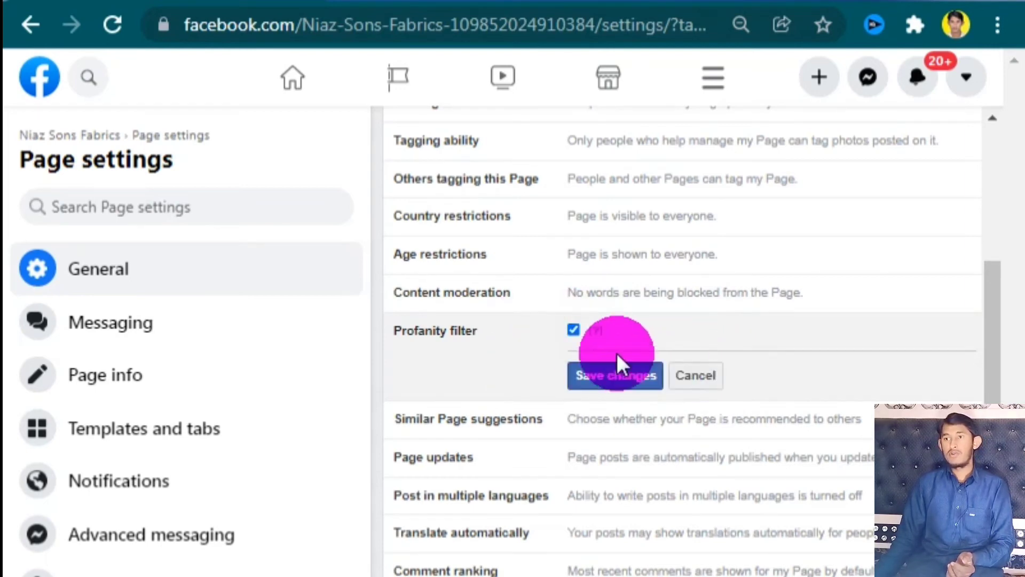
pyautogui.click(571, 330)
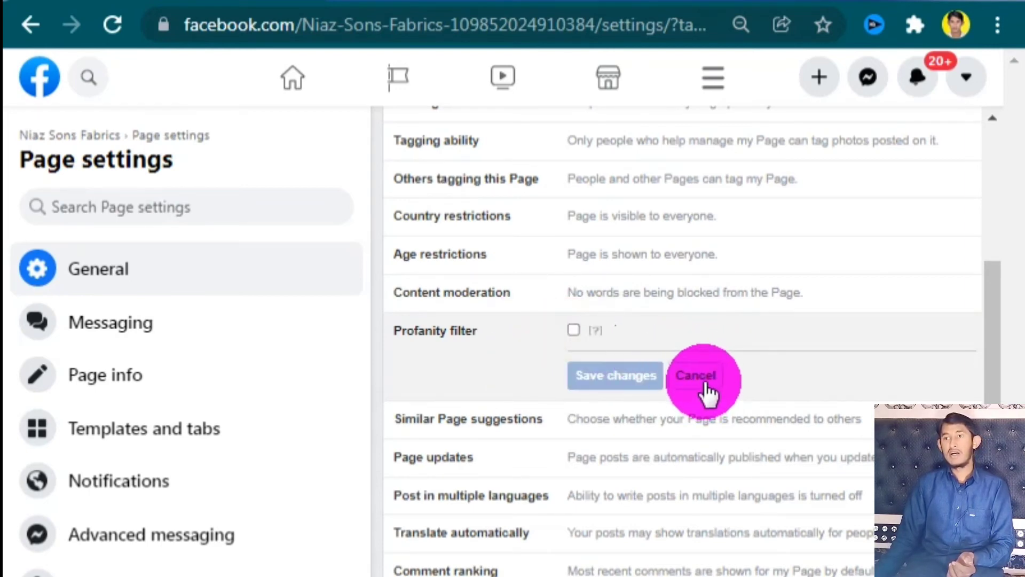
# Step: Review the Similar Page suggestions setting, close it without saving, and examine the Page updates option for automatically publishing posts
pyautogui.scroll(-4, 525, 424)
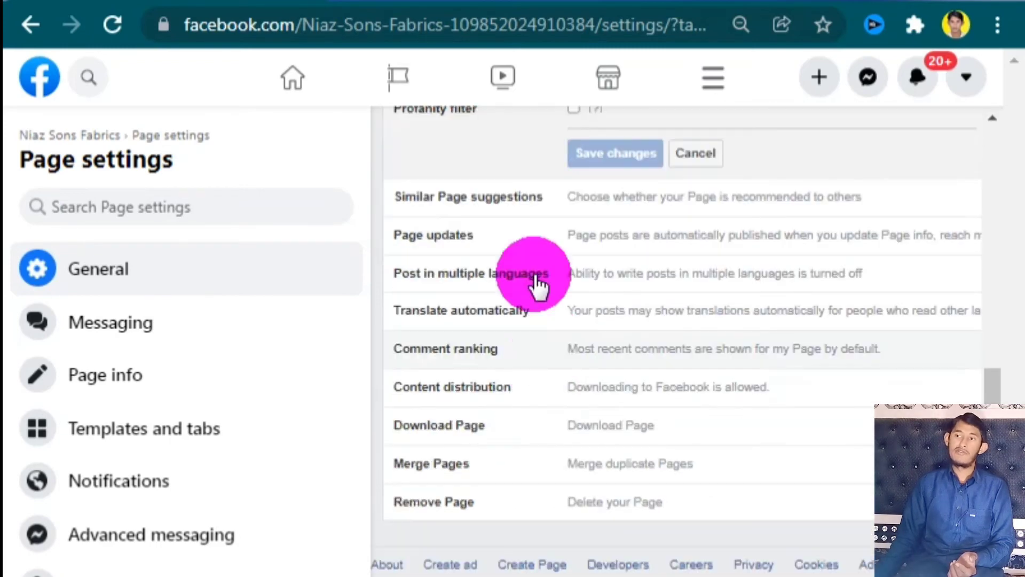
pyautogui.click(580, 206)
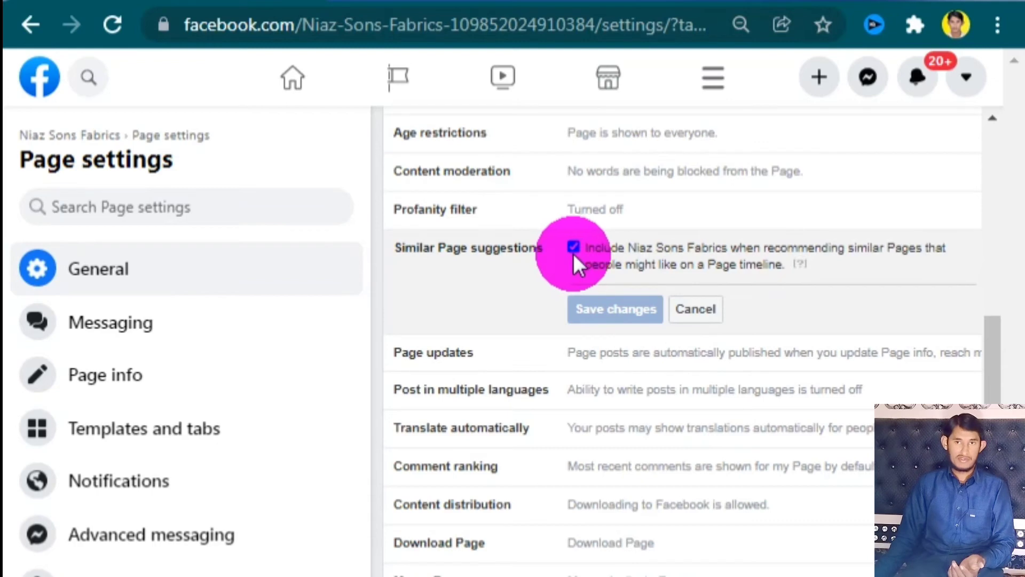
pyautogui.click(693, 310)
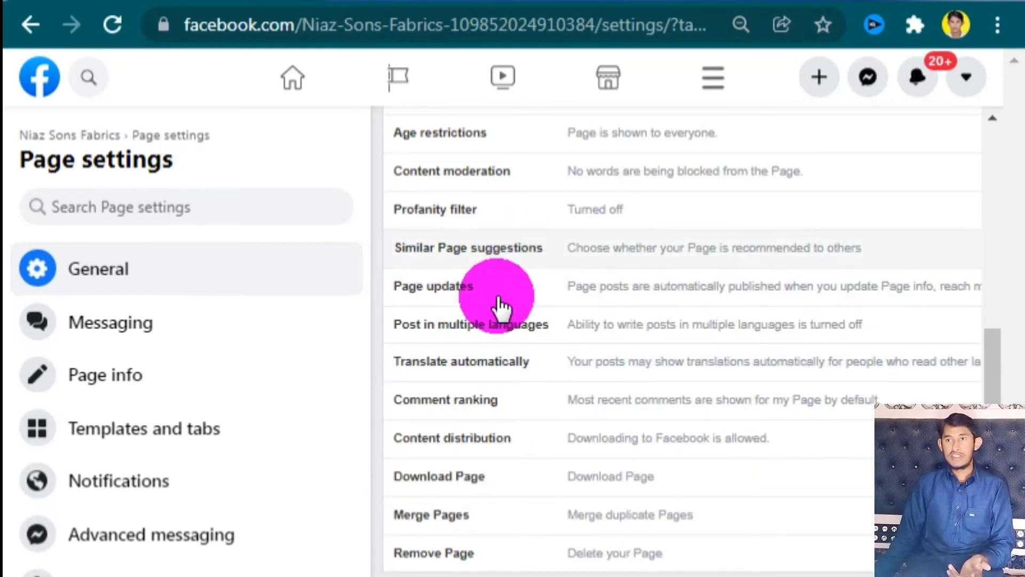
pyautogui.click(605, 289)
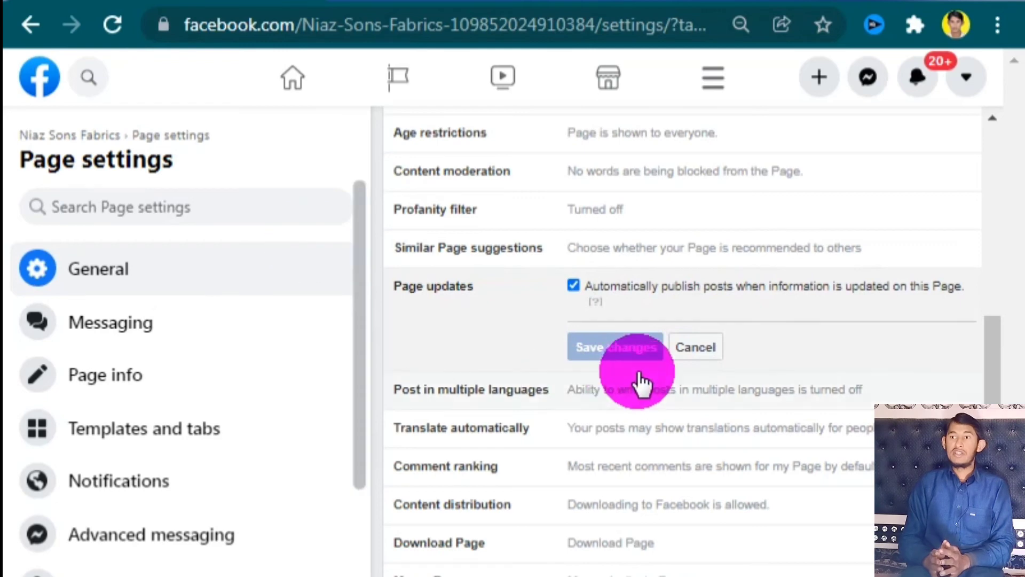
# Step: Review the Post in multiple languages setting, close it without saving, and examine the Translate automatically option
pyautogui.scroll(-2, 521, 394)
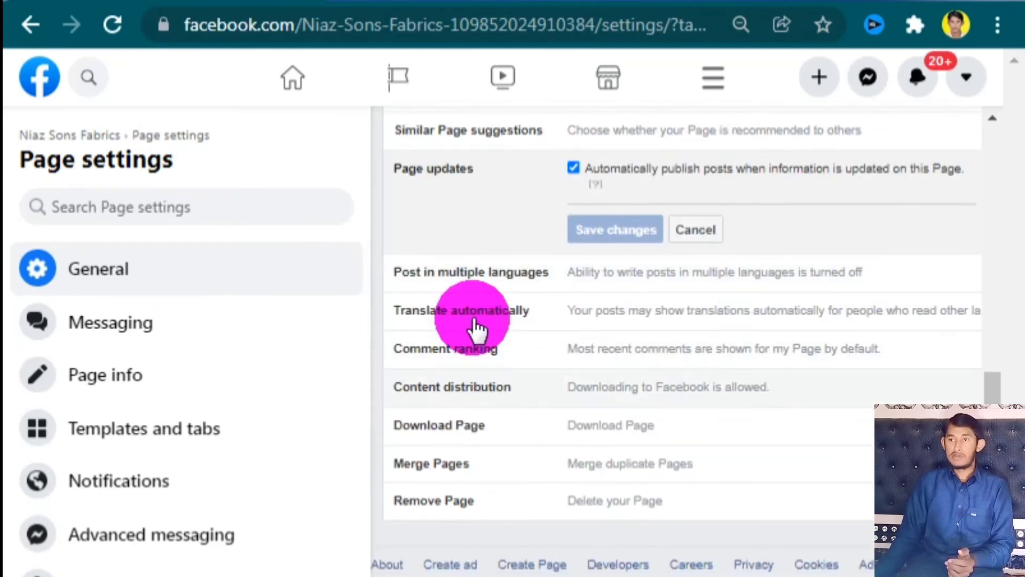
pyautogui.click(671, 275)
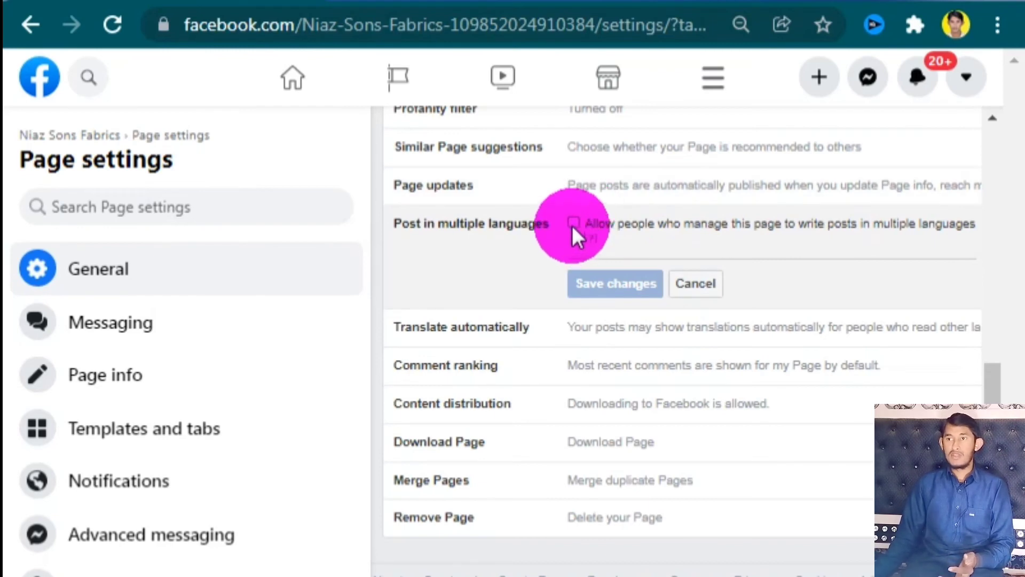
pyautogui.click(697, 291)
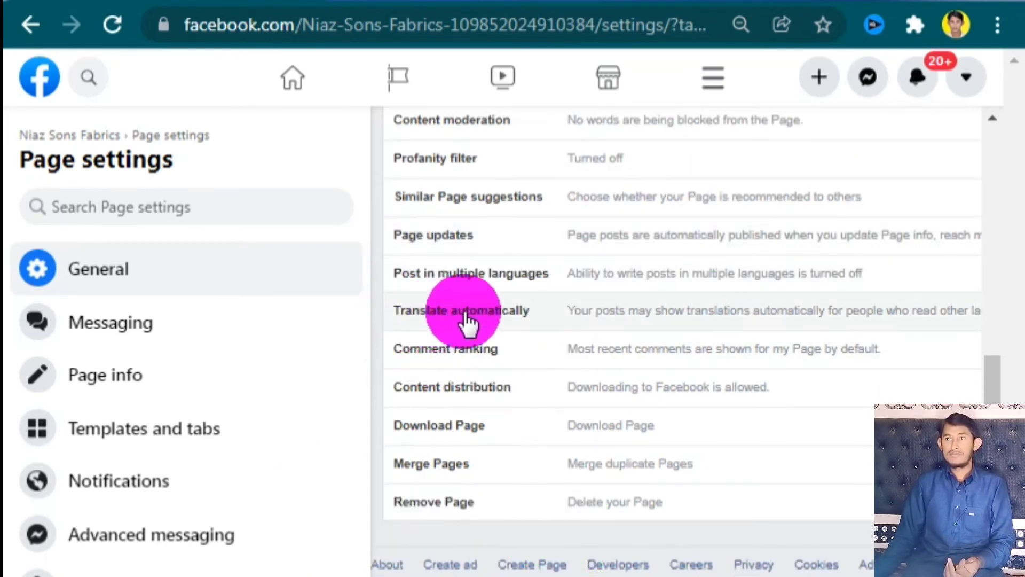
pyautogui.click(528, 310)
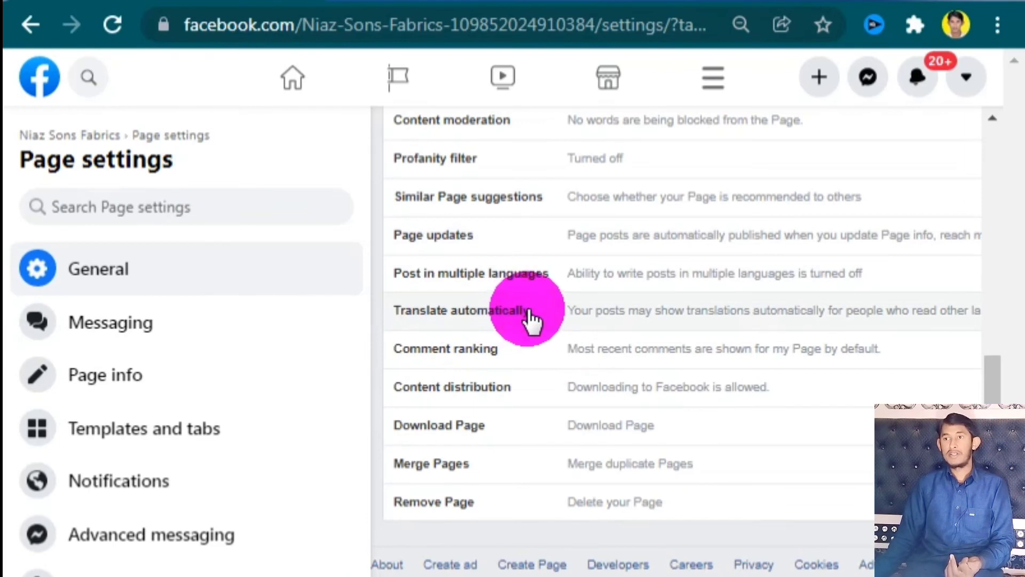
pyautogui.click(530, 314)
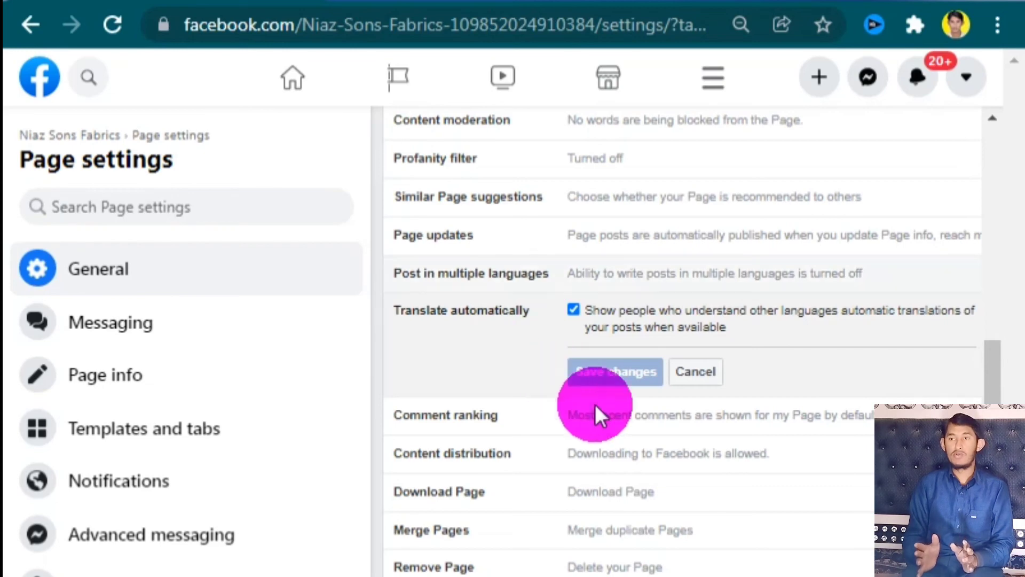
# Step: Review the Comment ranking option for most relevant comments and the Content distribution option for prohibiting downloads to Facebook
pyautogui.scroll(-1, 668, 412)
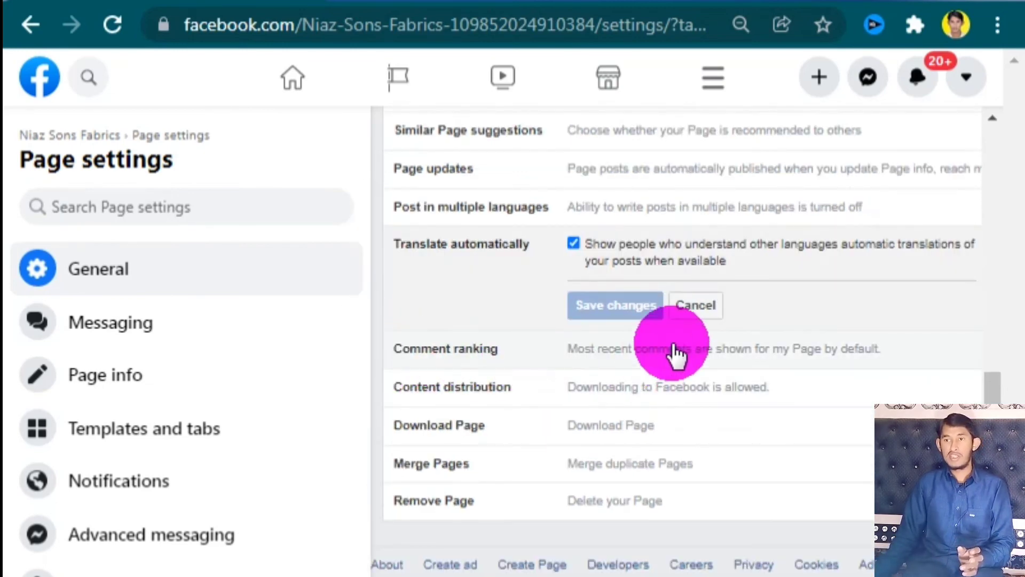
pyautogui.click(598, 346)
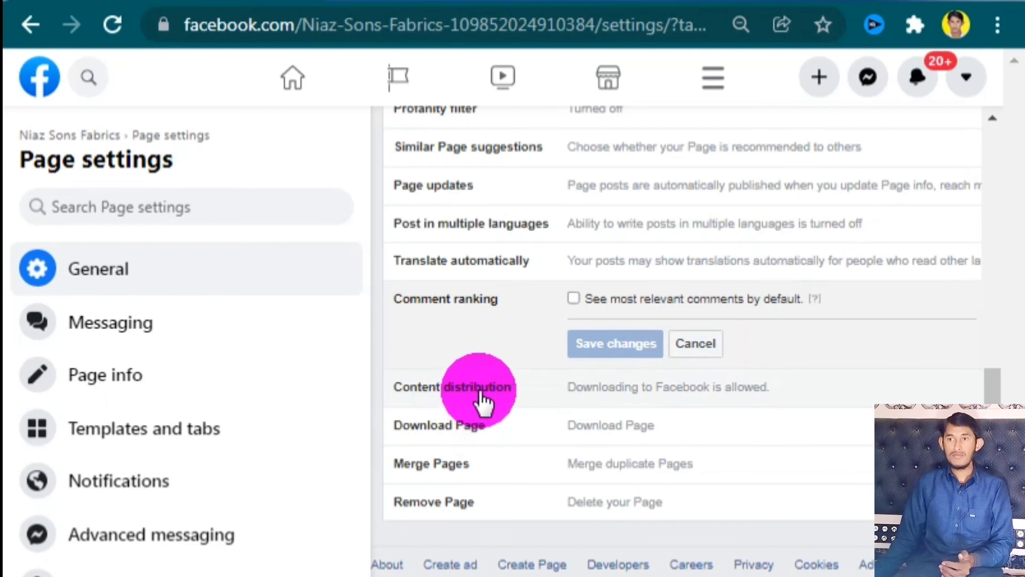
pyautogui.click(634, 390)
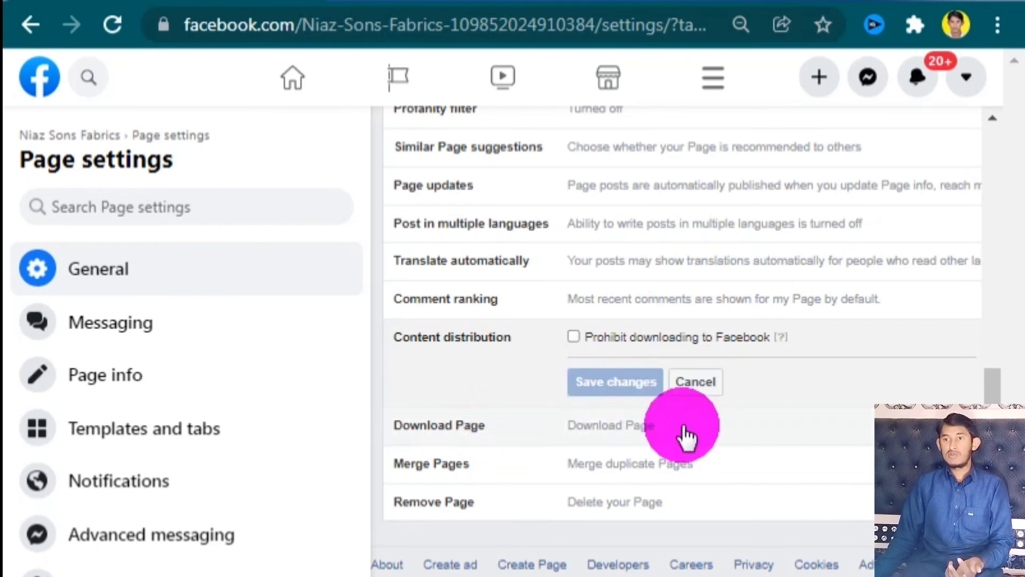
# Step: Review the Download Page entry for getting a copy of the Page's content and the Merge Pages entry for duplicate Pages
pyautogui.click(622, 422)
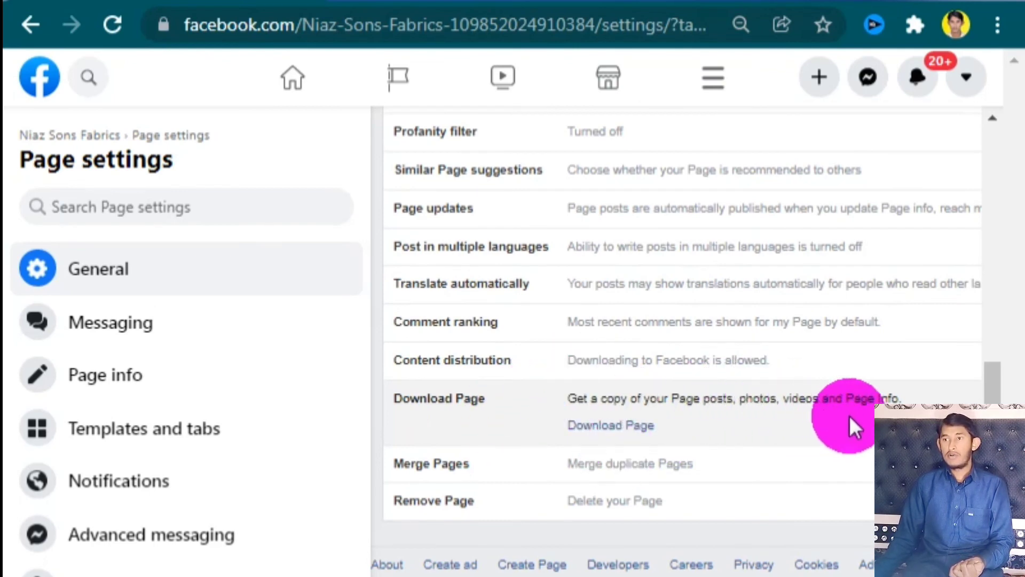
pyautogui.click(658, 411)
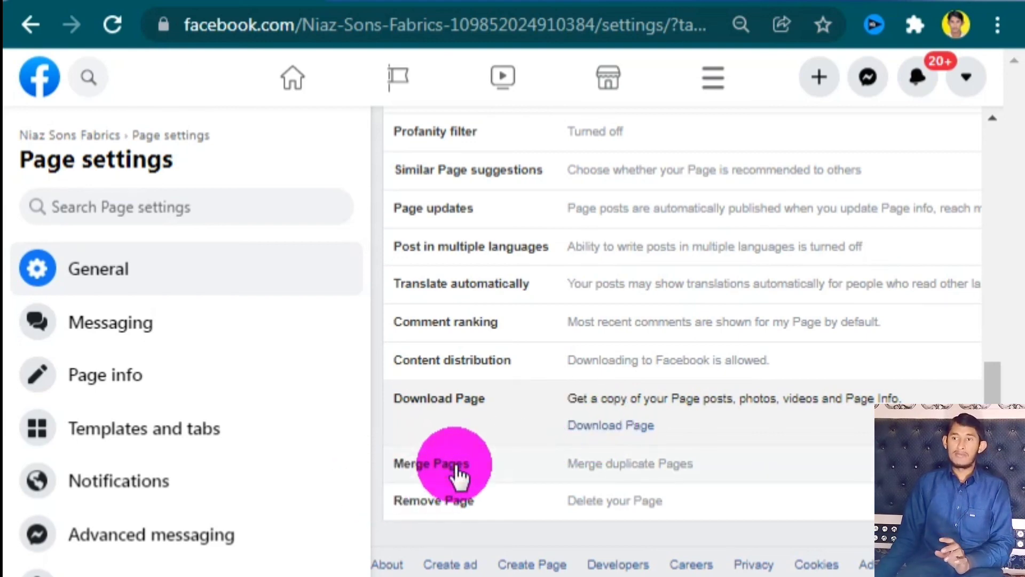
pyautogui.click(825, 470)
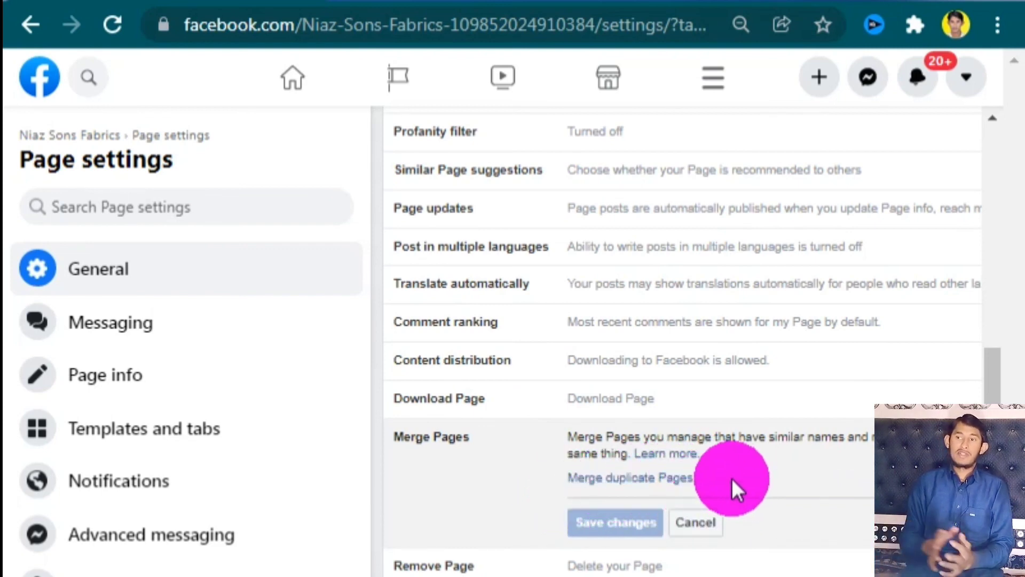
# Step: Open the Remove Page entry to examine its option for deleting the Page
pyautogui.scroll(-2, 595, 494)
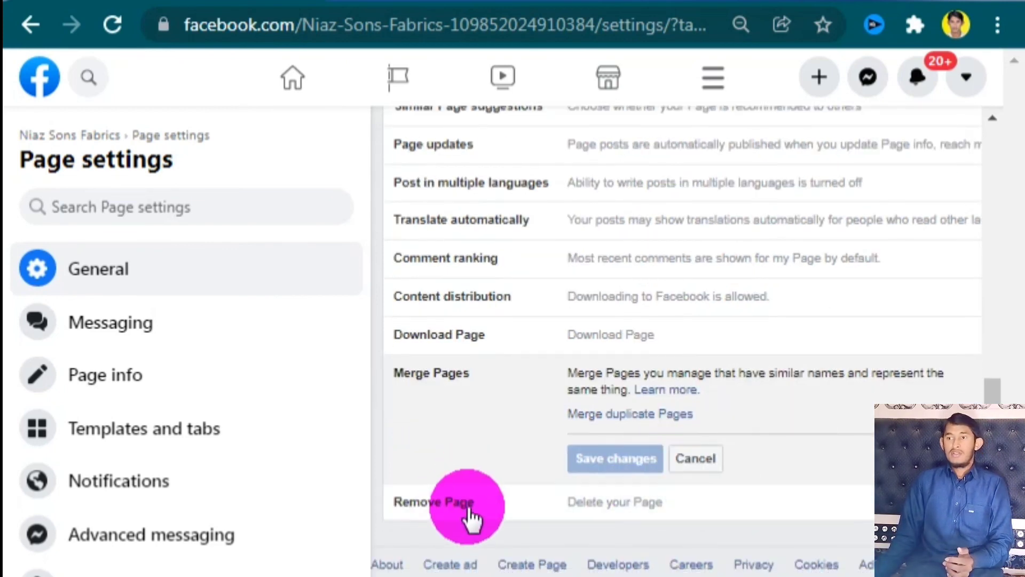
pyautogui.click(489, 505)
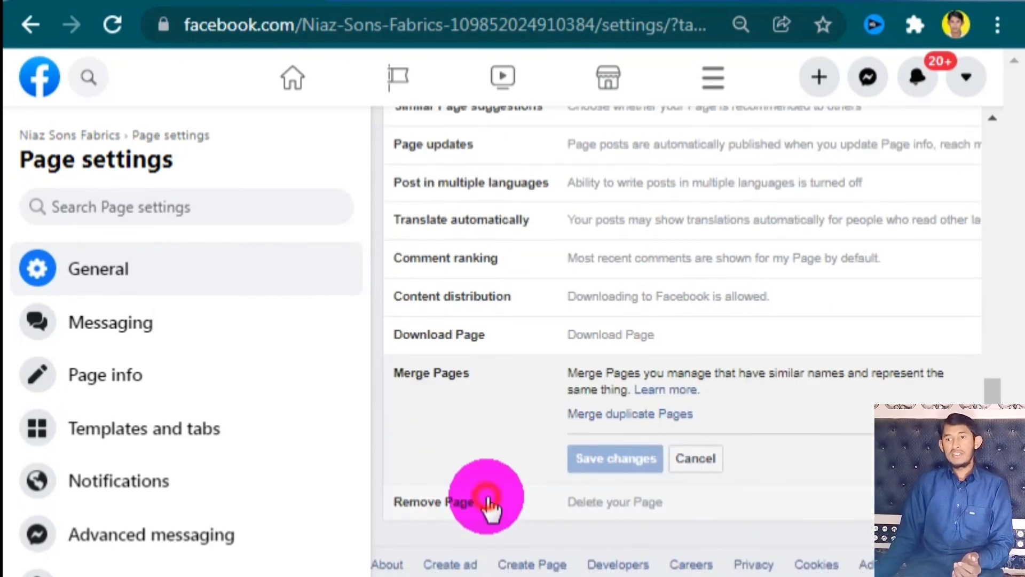